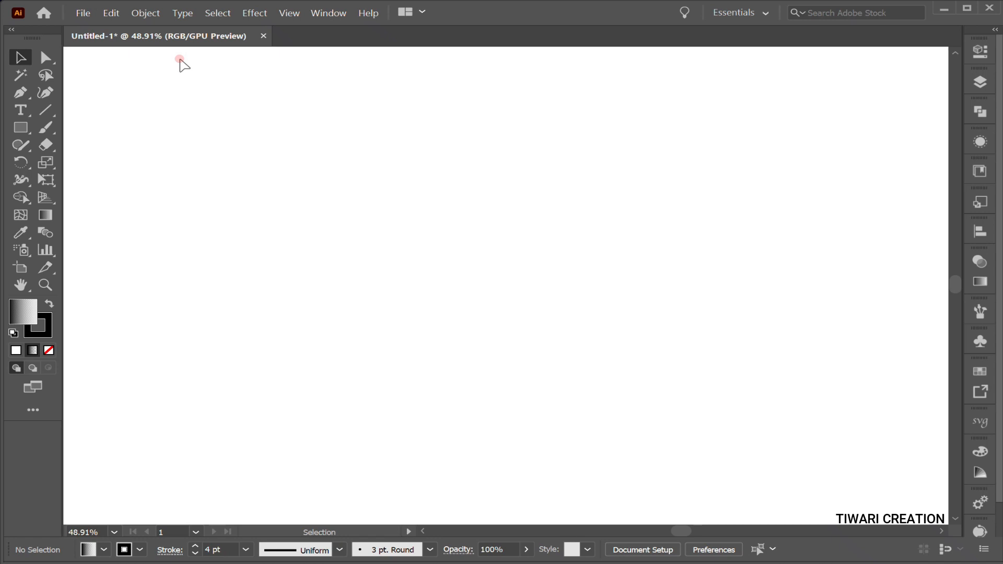
Draw a vertical line with the Line Segment tool and copy it sideways into four evenly spaced parallel lines.
click(45, 109)
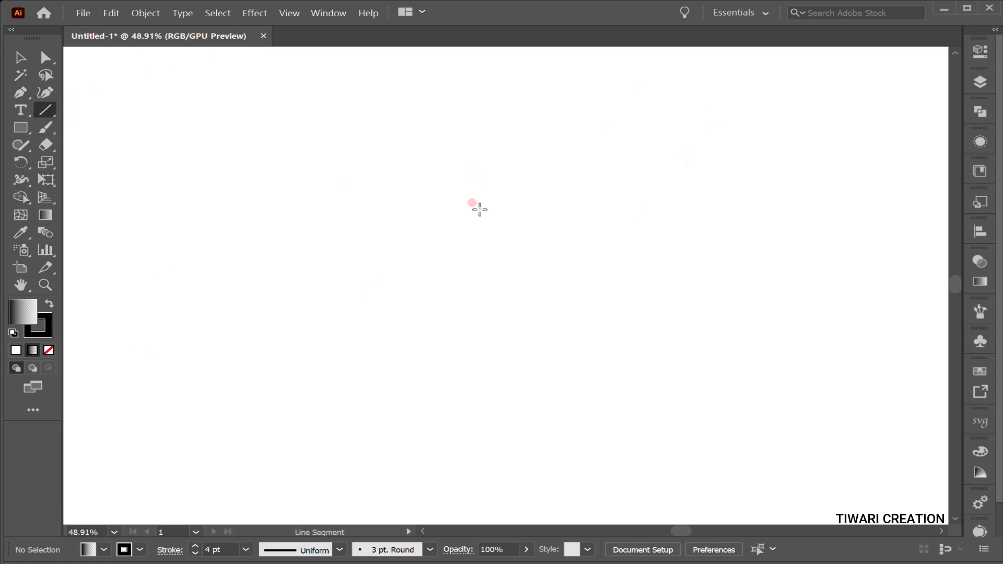
mouse_move(339, 151)
mouse_down()
mouse_move(356, 230)
mouse_move(358, 221)
mouse_up()
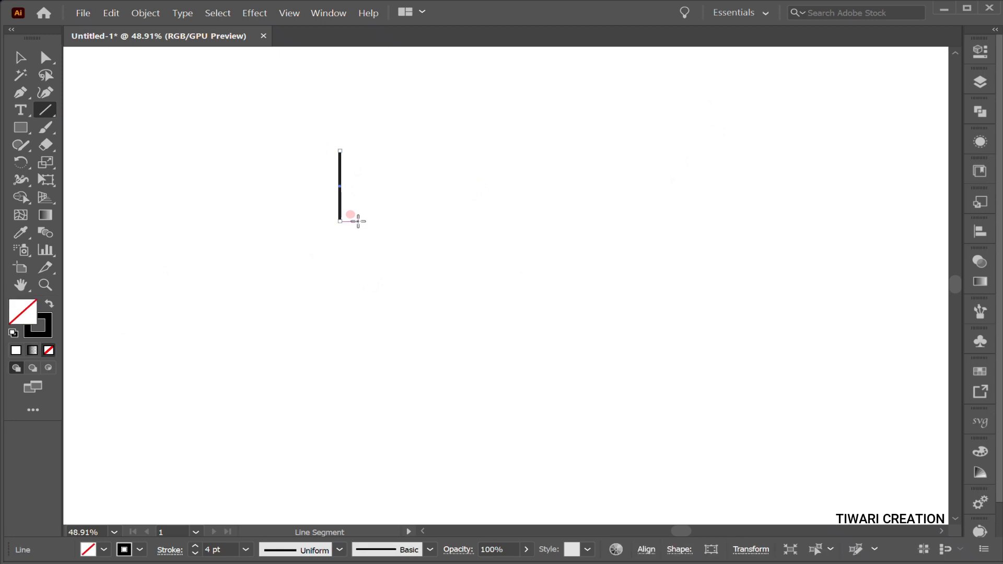
key(v)
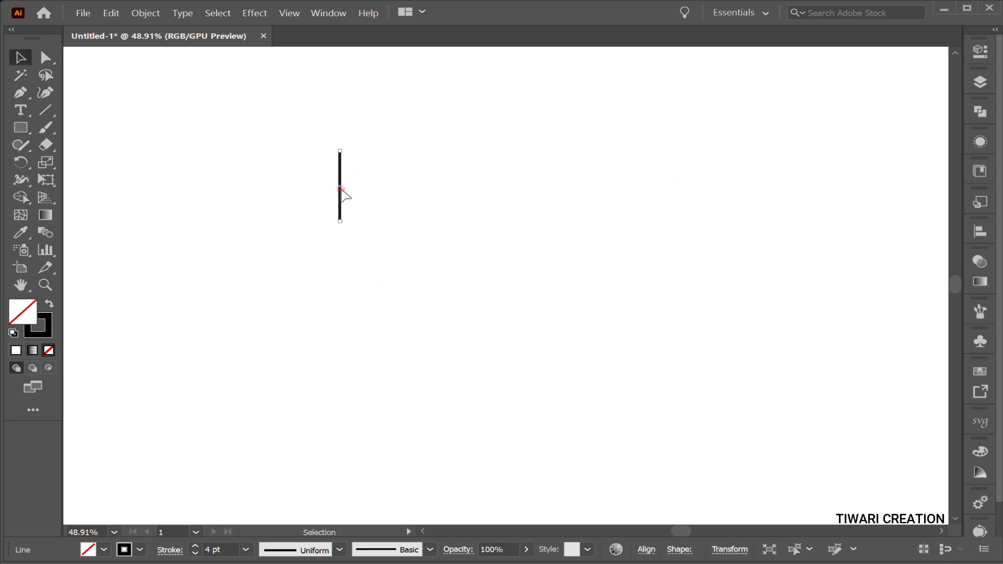
drag(341, 186, 402, 186)
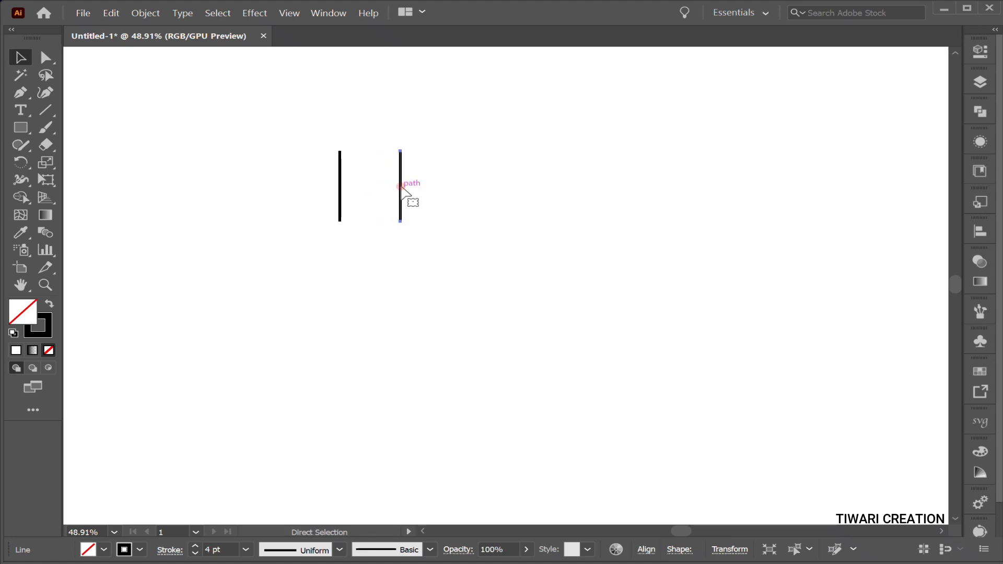
key(ctrl+d)
key(ctrl+d)
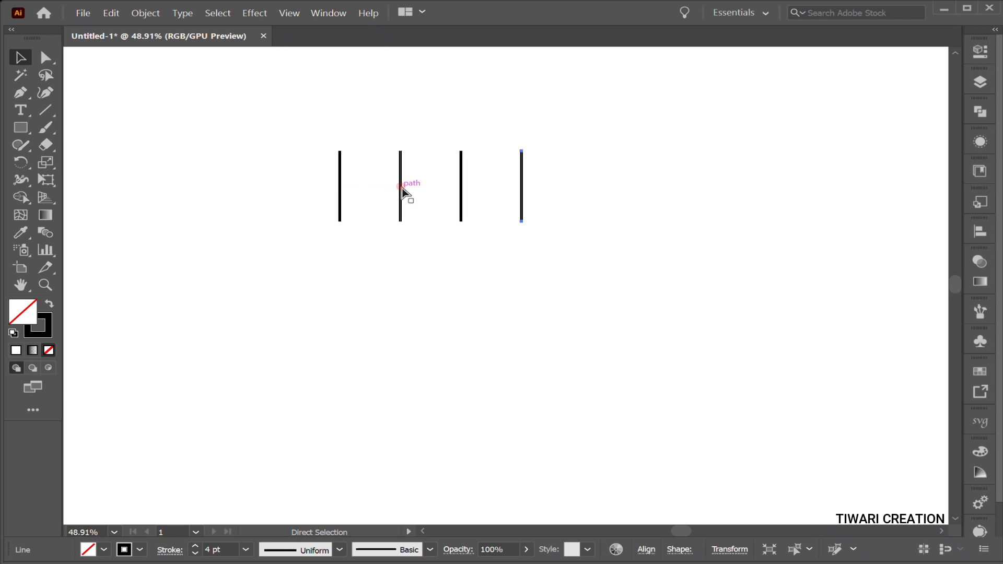
Duplicate the row of four vertical lines straight down, leaving a gap of more than one line length between the rows.
drag(316, 200, 618, 269)
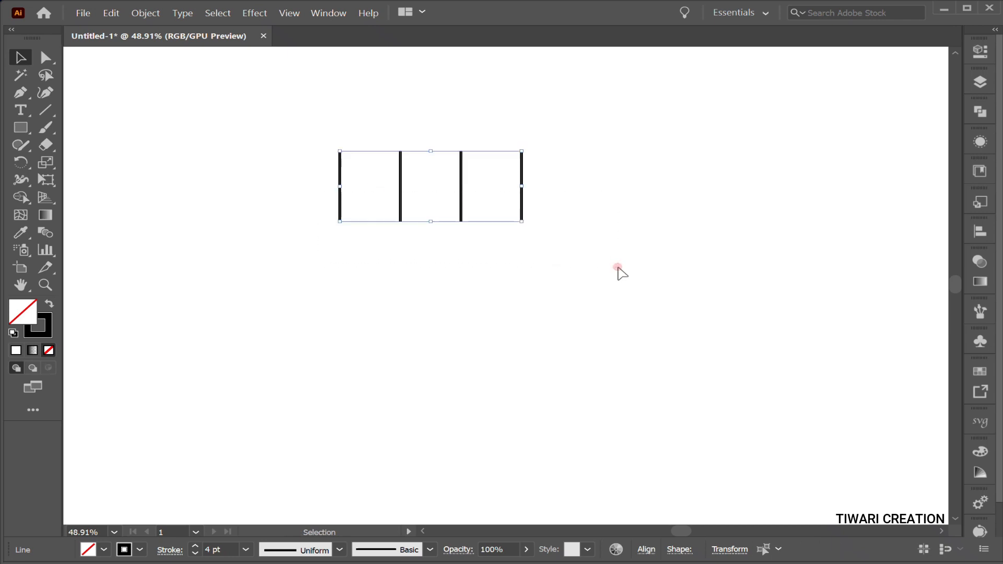
drag(464, 195, 480, 323)
key(alt+shift+Down)
key(shift+Down)
key(shift+Down)
key(shift+Down)
key(shift+Down)
key(shift+Down)
key(shift+Down)
key(shift+Down)
key(shift+Down)
key(shift+Down)
key(shift+Down)
key(shift+Down)
key(shift+Down)
key(shift+Down)
key(shift+Down)
key(shift+Down)
key(shift+Down)
key(shift+Down)
key(shift+Down)
key(shift+Down)
key(shift+Down)
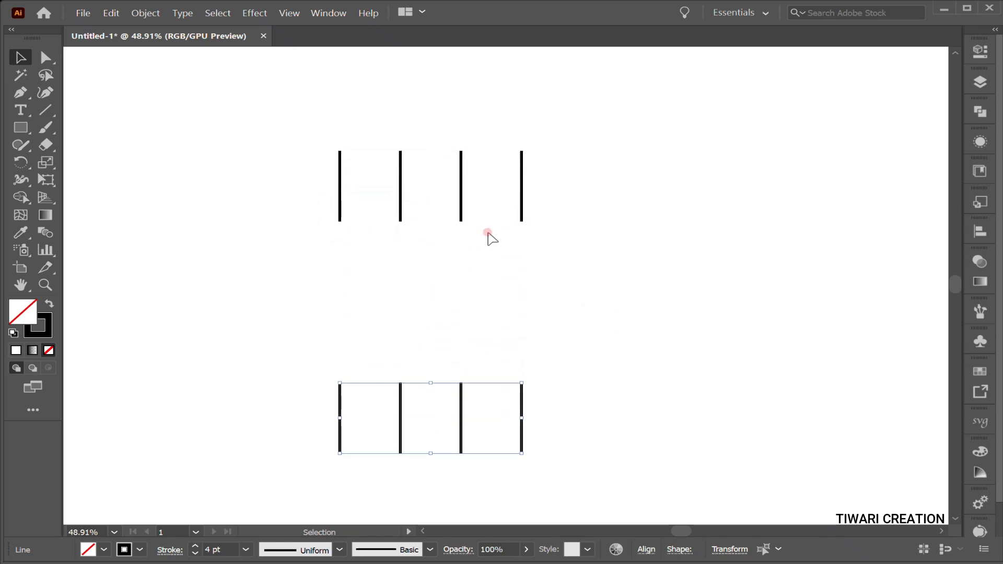
key(shift+Up)
key(shift+Up)
key(shift+Up)
key(shift+Up)
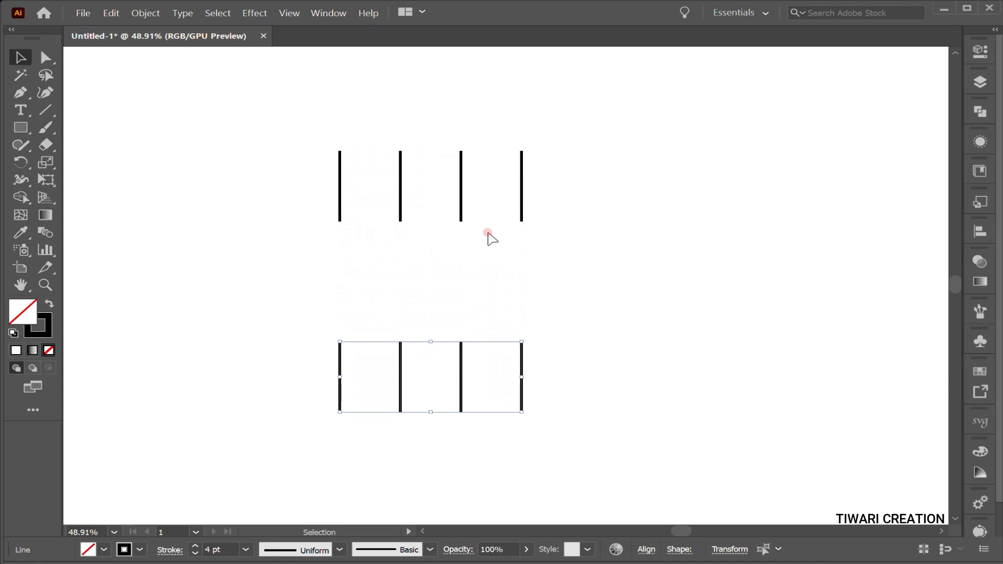
click(648, 283)
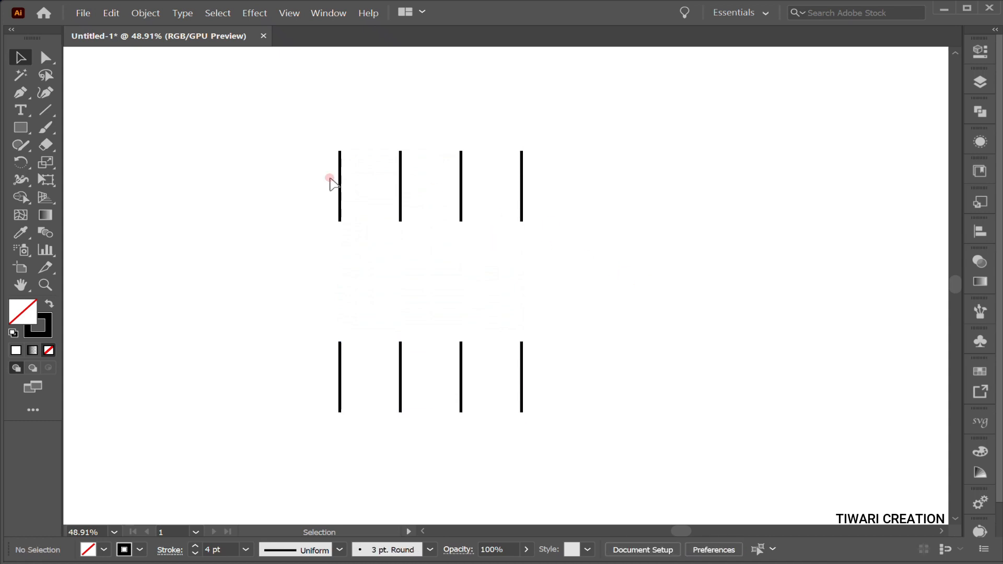
Connect the first and third lines with a pointed peak above the upper row and a mirrored point below the lower row.
drag(296, 181, 609, 226)
click(681, 236)
click(45, 110)
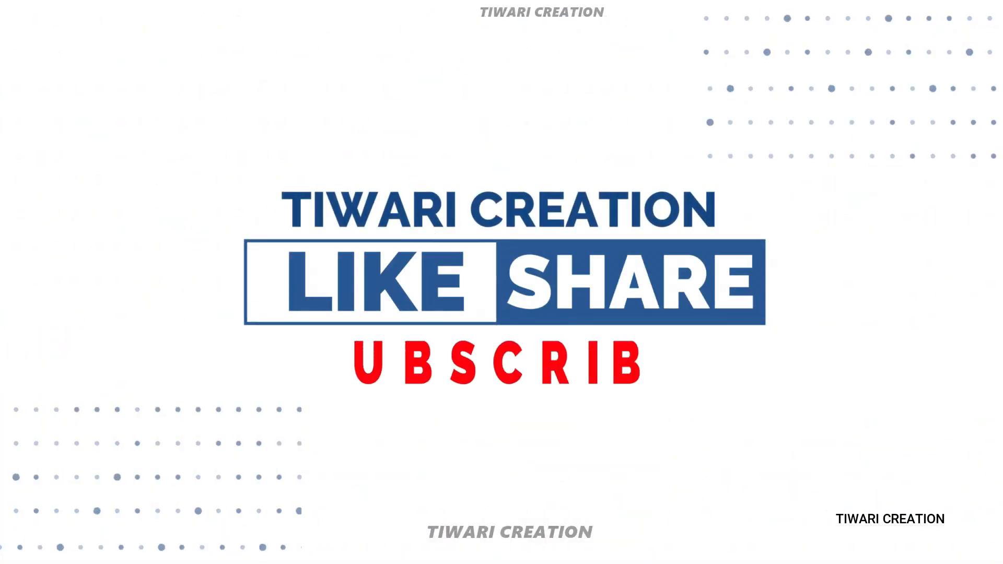
drag(340, 152, 401, 97)
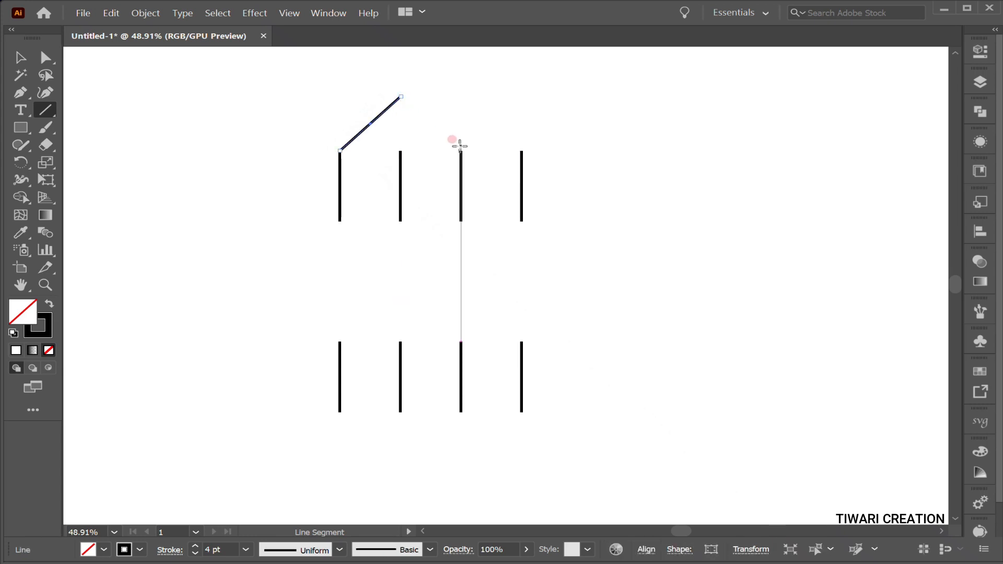
drag(461, 151, 401, 97)
drag(340, 412, 400, 466)
drag(461, 412, 400, 465)
mouse_move(340, 221)
mouse_down()
mouse_move(370, 246)
mouse_move(400, 341)
mouse_up()
drag(401, 222, 460, 341)
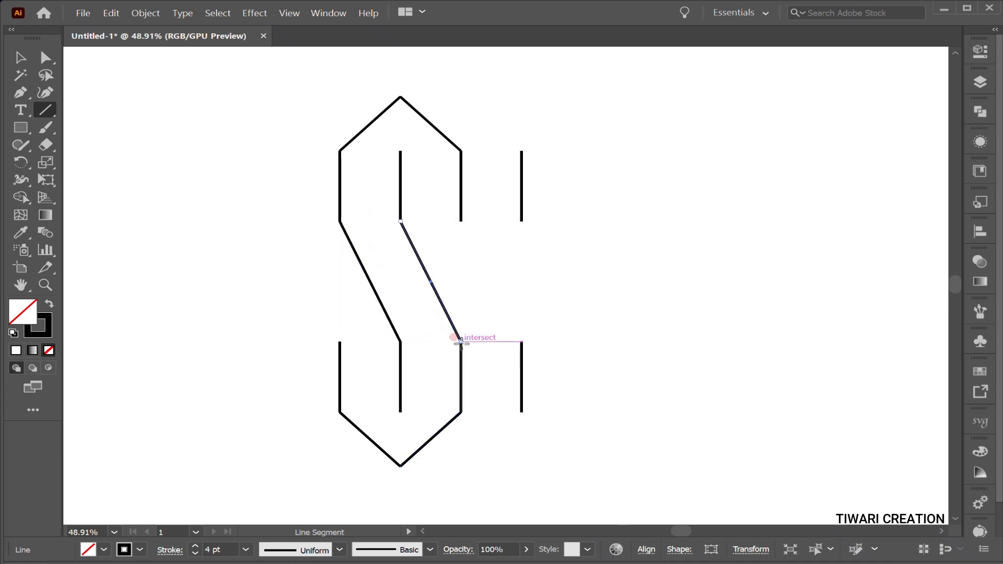
key(ctrl+z)
key(ctrl+z)
Move the entire lower half of the figure straight up to narrow the gap between the two halves.
click(20, 58)
drag(293, 310, 649, 510)
key(shift+Up)
key(shift+Up)
key(shift+Up)
key(shift+Up)
key(shift+Up)
key(shift+Up)
key(shift+Up)
key(shift+Up)
key(shift+Up)
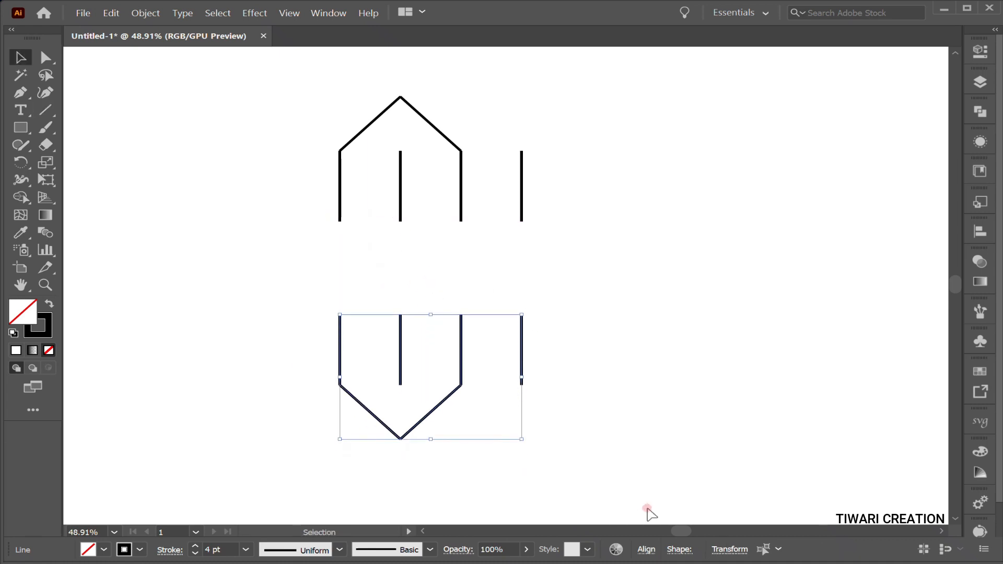
click(429, 257)
Draw two parallel diagonals joining the first and second upper lines to the second and third lower lines, forming the S spine.
click(45, 110)
click(340, 221)
key(Escape)
drag(340, 221, 401, 308)
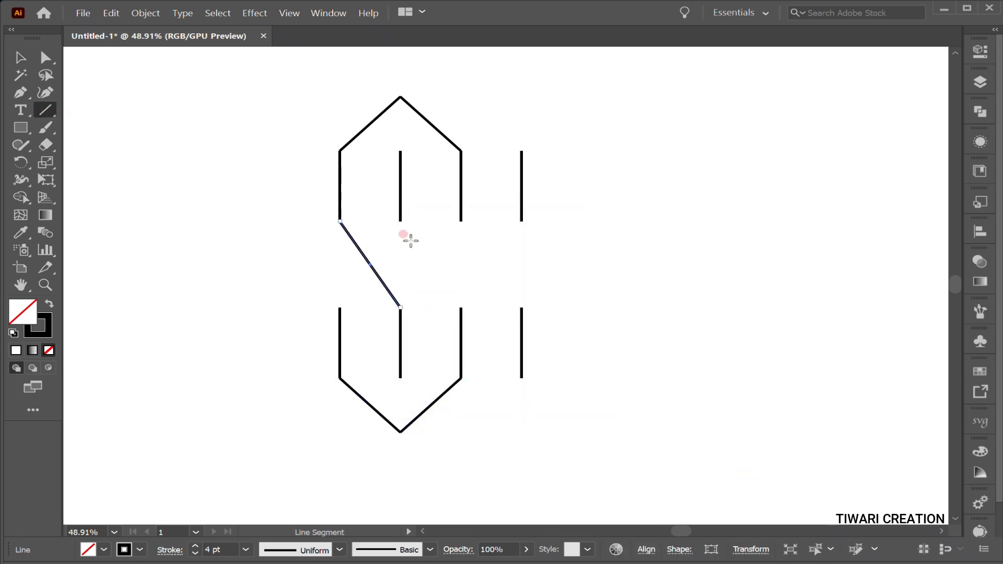
drag(401, 221, 461, 308)
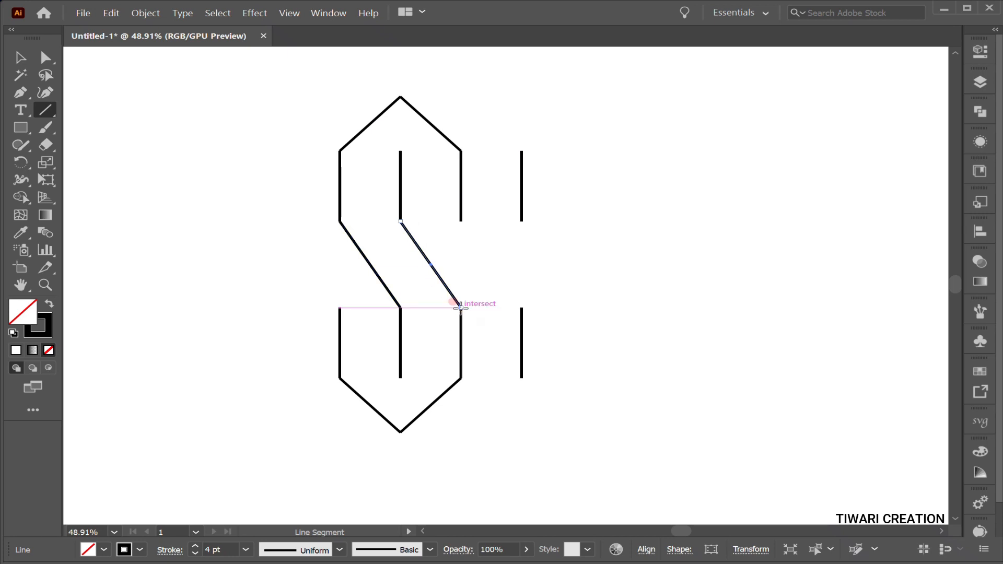
Close the two open ends of the S with short horizontal lines between neighbouring verticals.
key(v)
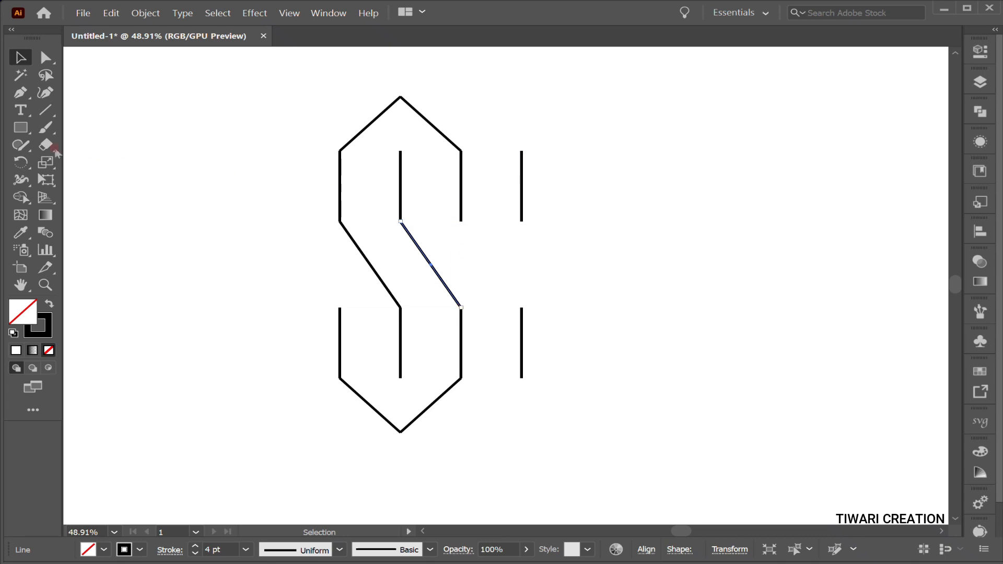
click(46, 109)
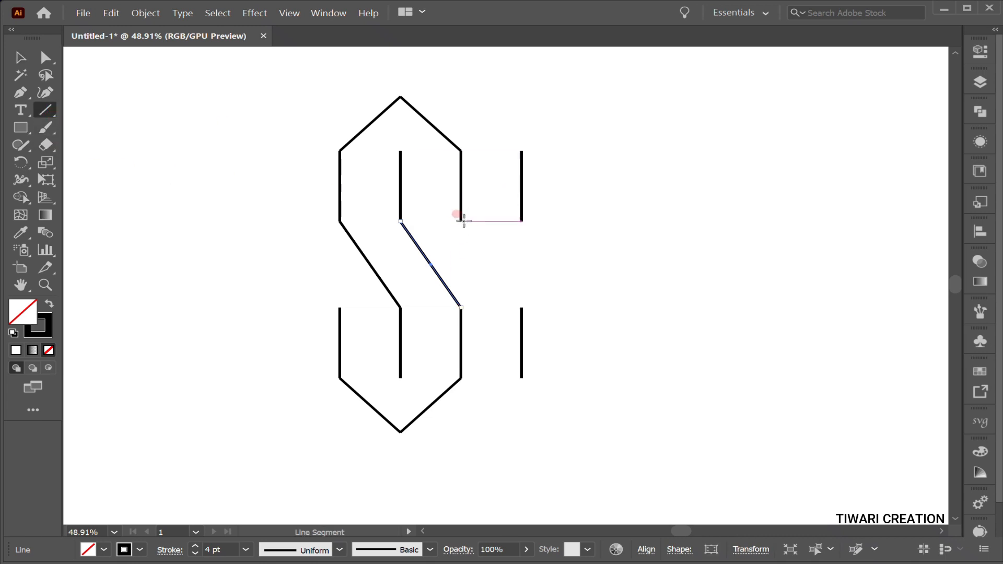
drag(461, 221, 400, 221)
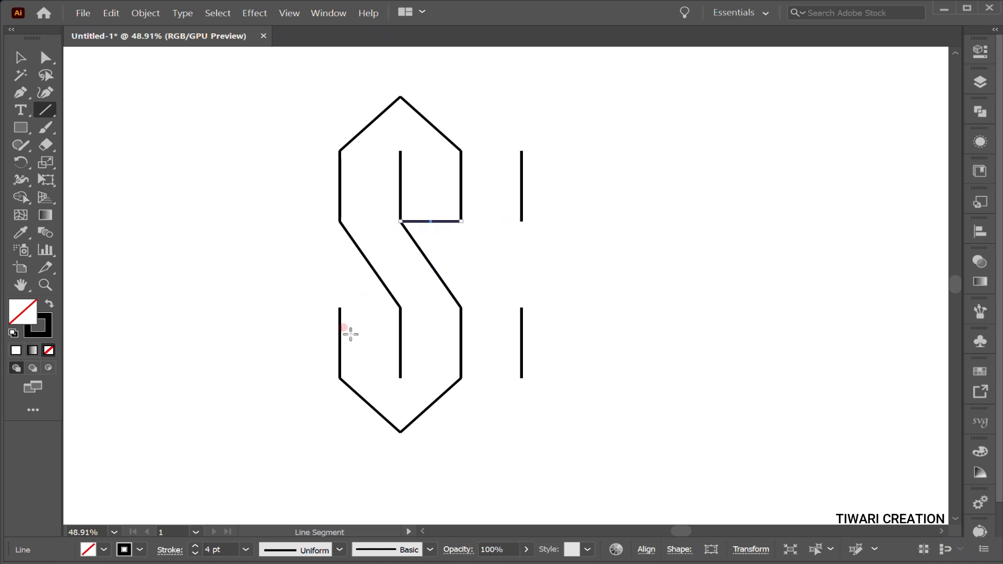
drag(338, 307, 400, 308)
Outline the depth of the S with offset diagonals and horizontal edges connecting the front face to the fourth vertical lines.
key(v)
drag(443, 222, 467, 433)
key(backslash)
drag(521, 377, 460, 433)
key(v)
click(46, 110)
drag(461, 222, 522, 308)
drag(522, 222, 461, 222)
drag(400, 96, 463, 96)
key(v)
click(224, 202)
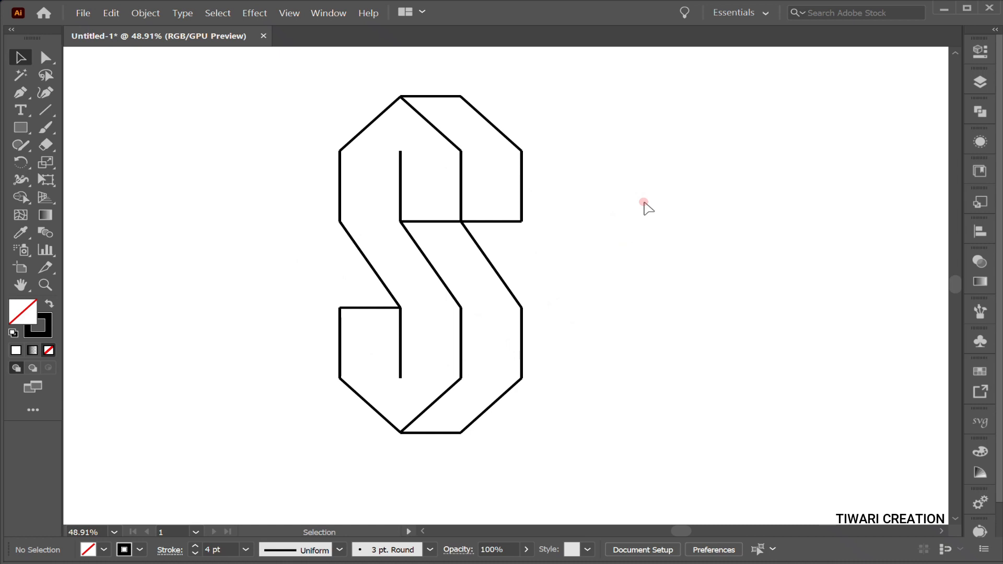
Move the lower-right outer diagonal so its lower end meets the right end of the bottom edge.
key(ctrl+a)
key(shift+m)
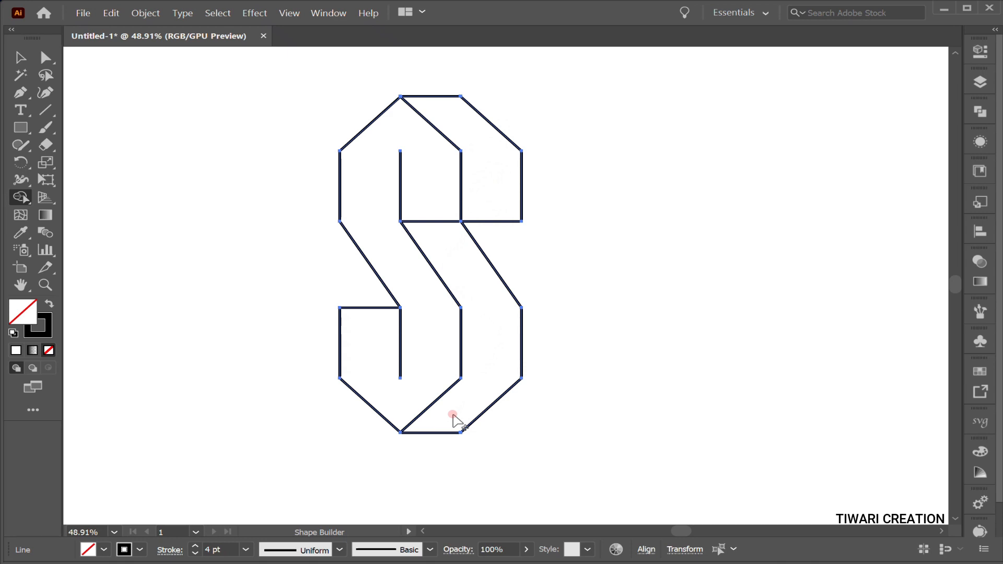
key(ctrl)
key(ctrl+space)
ctrl+click(461, 434)
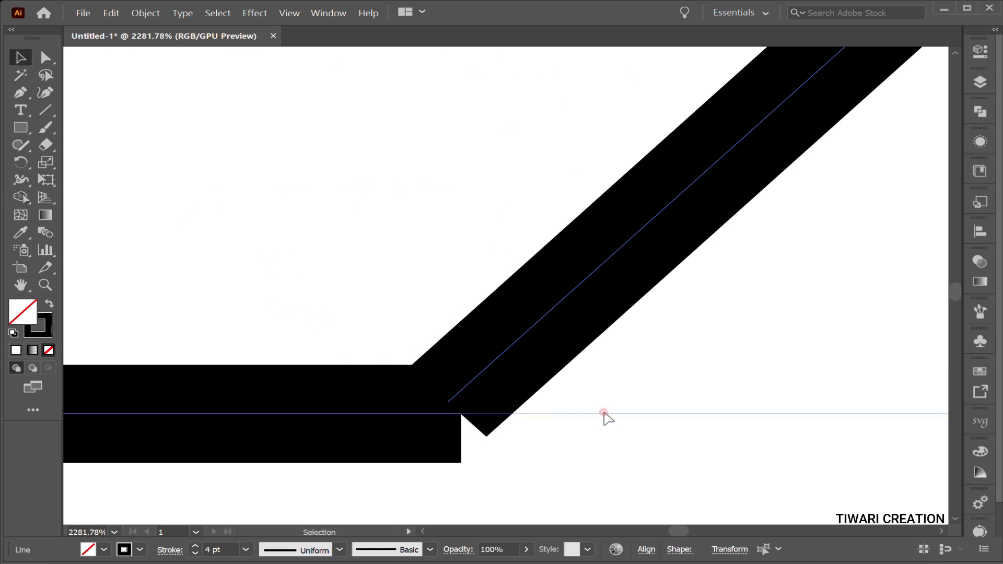
key(v)
click(604, 414)
drag(368, 329, 570, 484)
click(539, 456)
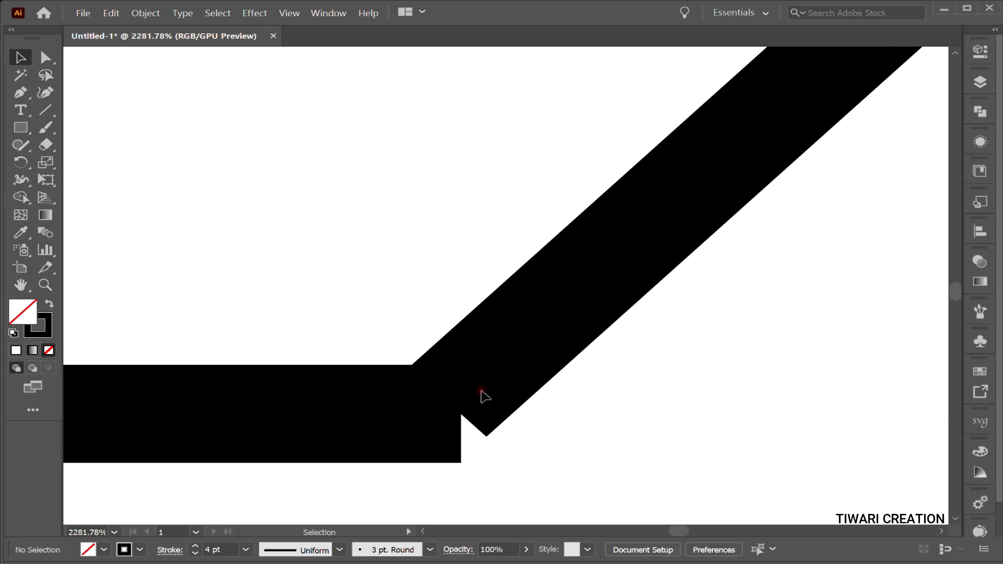
click(481, 380)
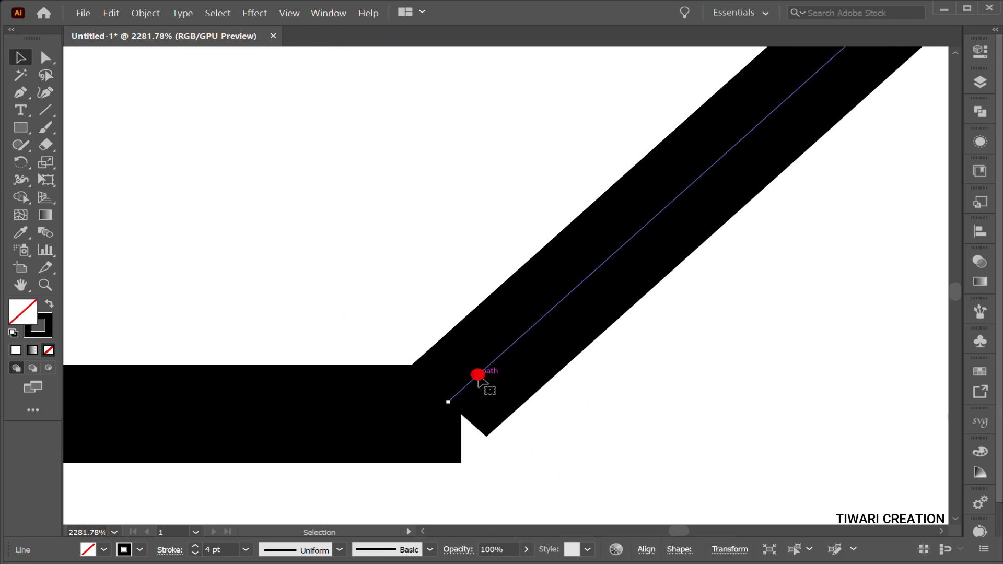
mouse_move(448, 402)
mouse_down()
mouse_move(462, 425)
mouse_move(441, 414)
mouse_move(460, 413)
mouse_up()
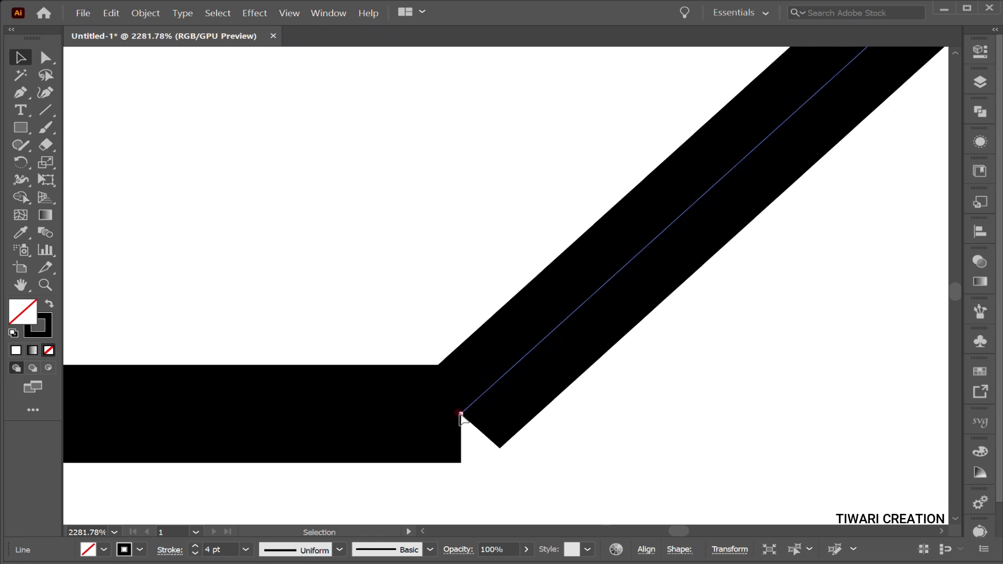
drag(460, 415, 196, 417)
Examine the corners of the S outline up close for line ends that do not meet.
scroll(197, 416, up, 3)
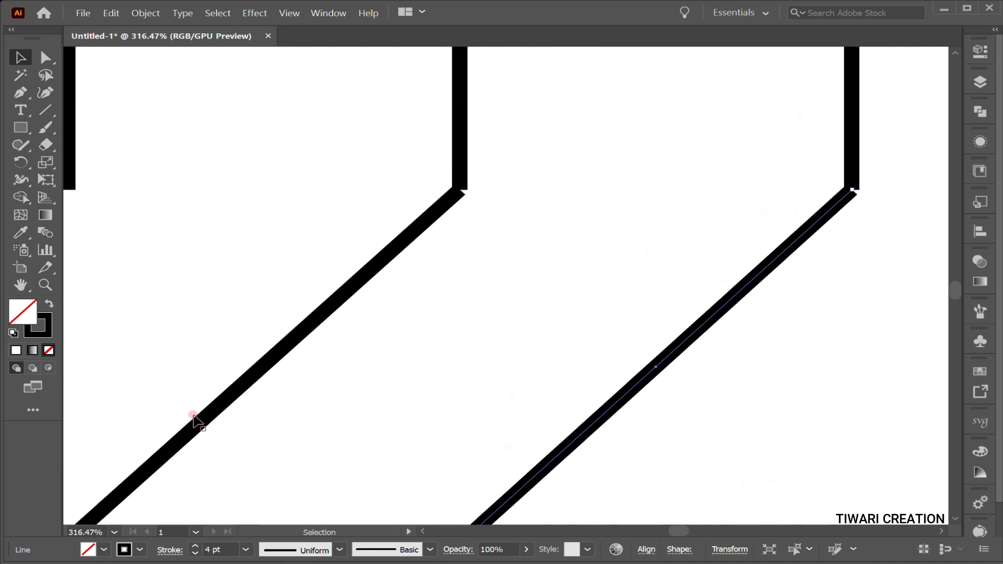
drag(860, 187, 935, 188)
drag(825, 203, 199, 371)
drag(773, 465, 606, 460)
scroll(606, 418, up, 5)
drag(645, 400, 758, 381)
drag(523, 379, 270, 346)
scroll(355, 388, up, 3)
drag(224, 265, 376, 272)
Align the right end of the top edge with the start of the upper-right outer diagonal.
click(478, 335)
click(546, 383)
drag(521, 382, 521, 396)
mouse_move(606, 397)
mouse_down()
mouse_move(411, 377)
mouse_move(871, 483)
mouse_move(592, 396)
mouse_up()
click(871, 483)
drag(606, 408, 504, 441)
drag(604, 466, 864, 303)
click(864, 303)
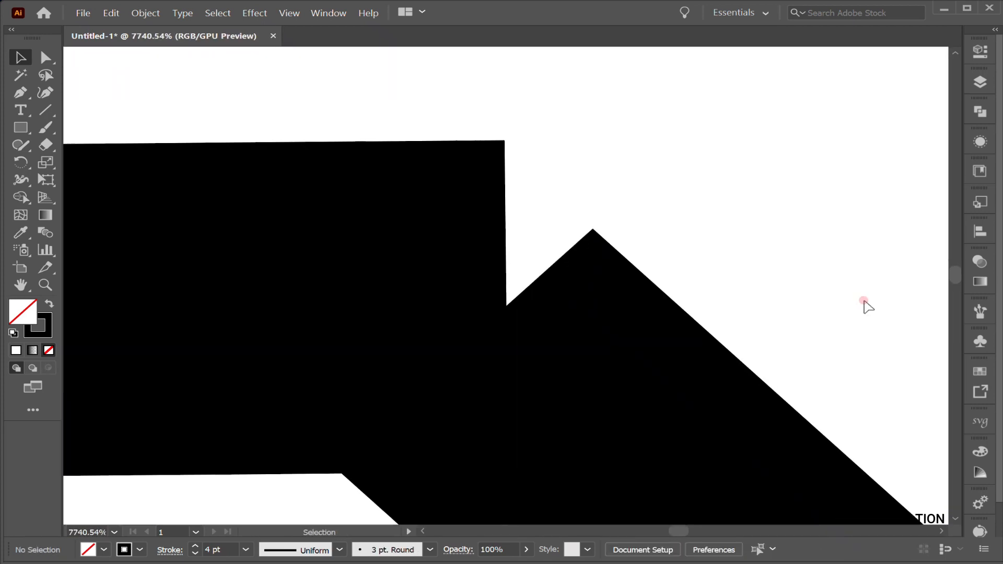
click(445, 269)
drag(504, 309, 468, 349)
drag(647, 346, 381, 324)
scroll(380, 323, down, 5)
drag(382, 238, 317, 238)
Align the left end of the bottom edge with the lower tip of the S front face.
key(ctrl+a)
key(shift+m)
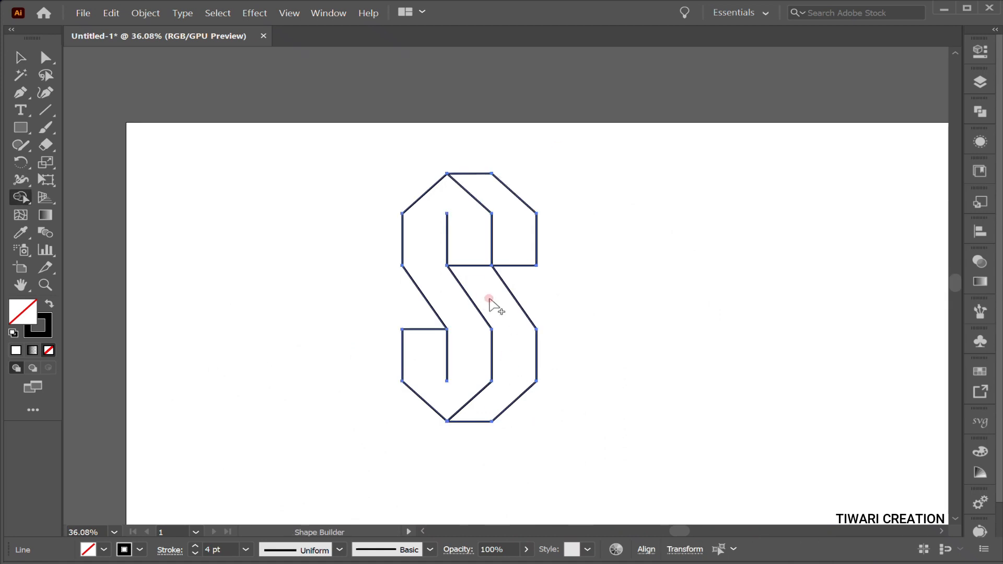
key(v)
drag(536, 329, 316, 346)
scroll(315, 347, down, 5)
drag(684, 295, 855, 387)
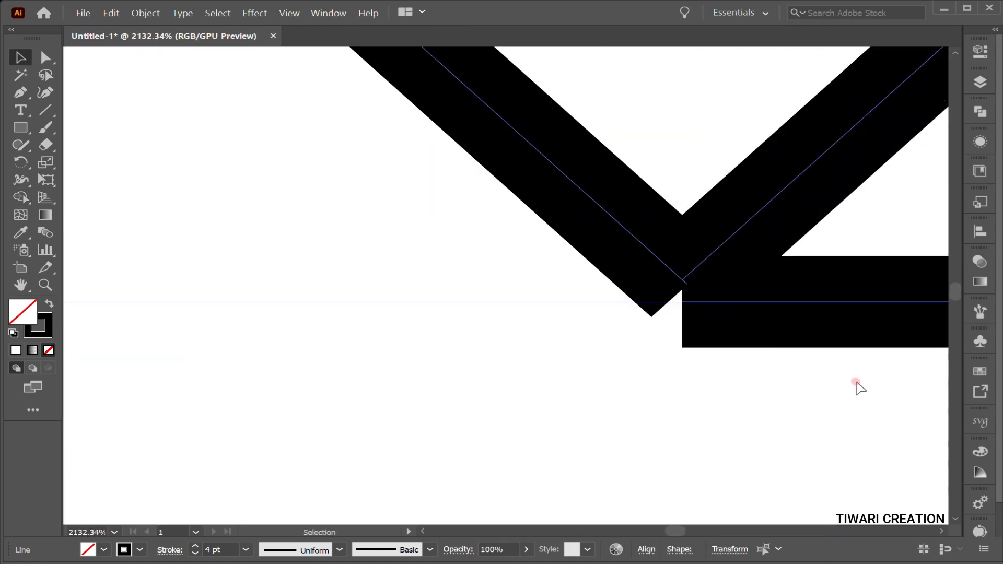
click(856, 387)
drag(883, 285, 935, 301)
click(390, 370)
mouse_move(341, 334)
mouse_down()
mouse_move(332, 281)
mouse_move(352, 286)
mouse_up()
click(314, 228)
shift+click(471, 293)
drag(836, 407, 497, 426)
Draw two horizontal lines between the third and fourth verticals, at the lower end of the spine and the upper-right corner.
key(backslash)
drag(471, 307, 528, 307)
drag(470, 158, 529, 158)
key(v)
click(629, 191)
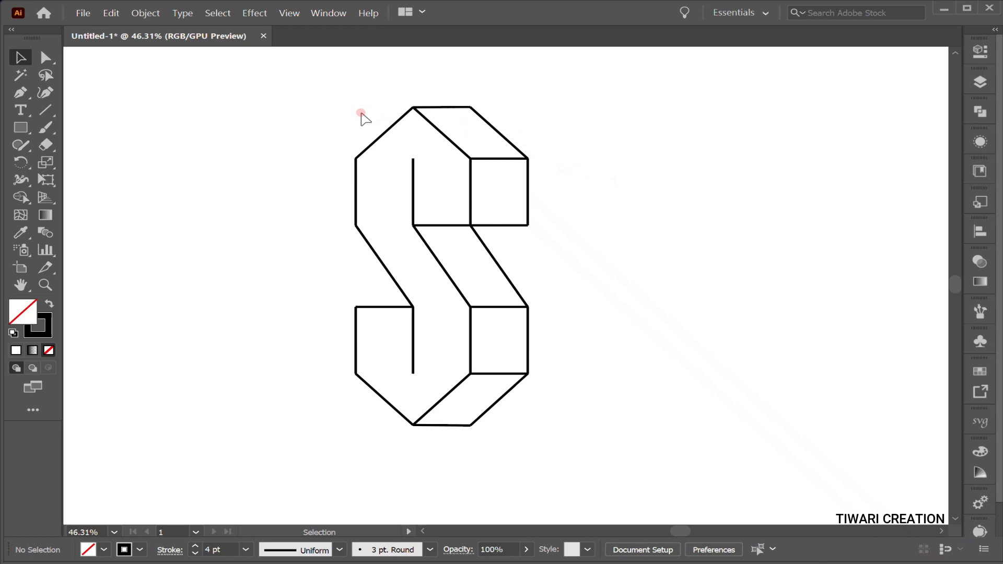
Swap fill and stroke, and use Shape Builder to turn the five depth faces and the front face into black shapes.
key(ctrl+a)
key(shift+m)
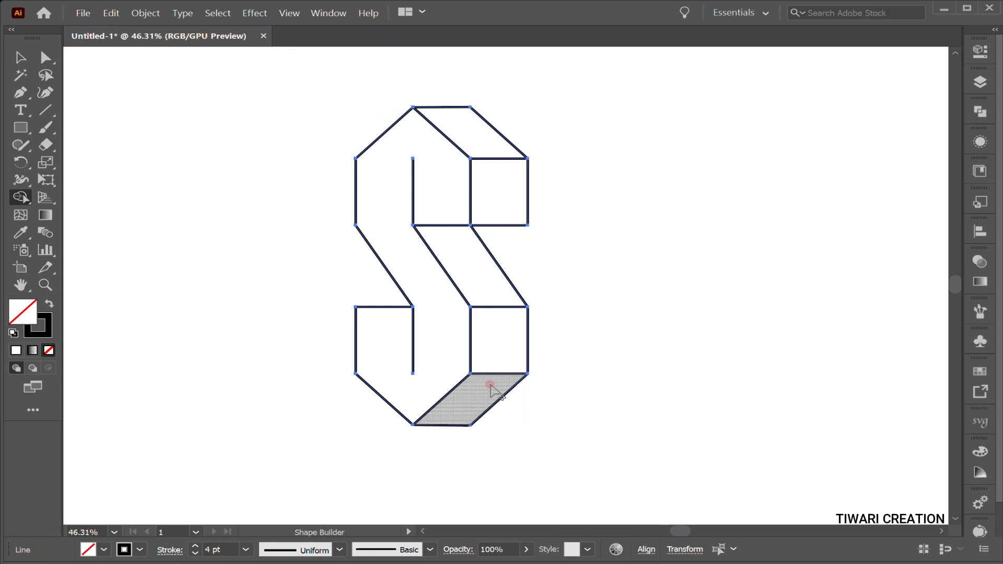
key(shift+x)
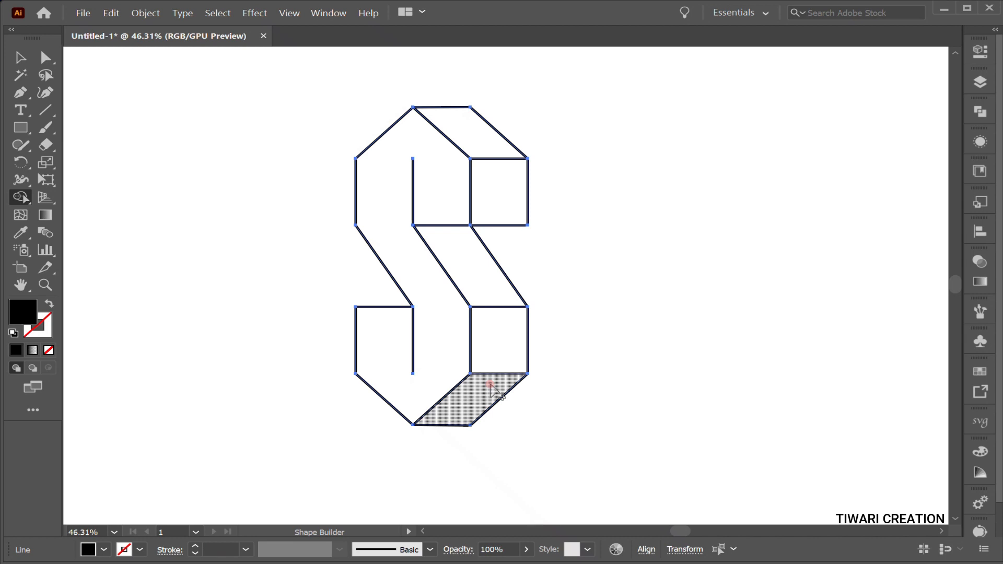
click(488, 387)
click(499, 366)
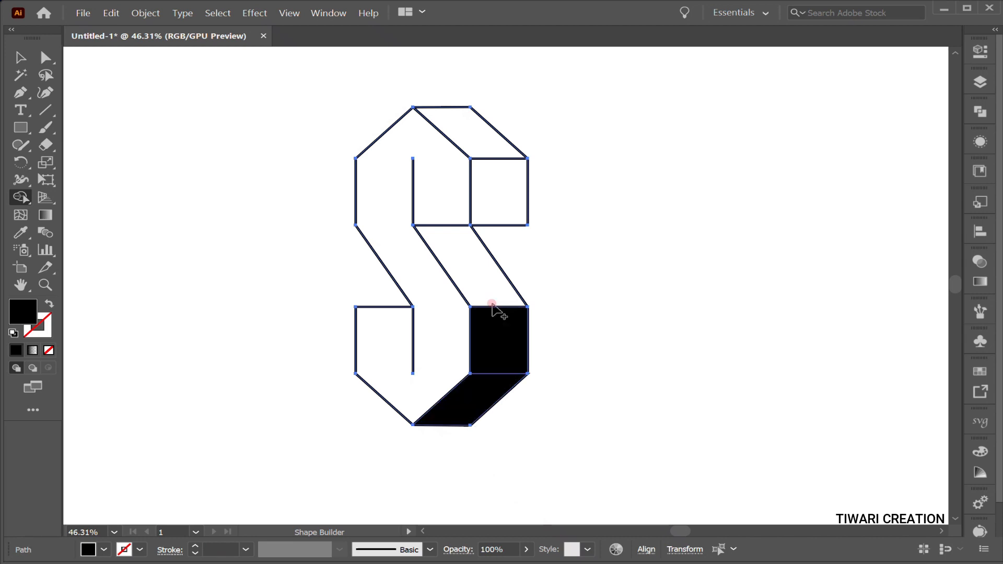
click(488, 287)
click(504, 205)
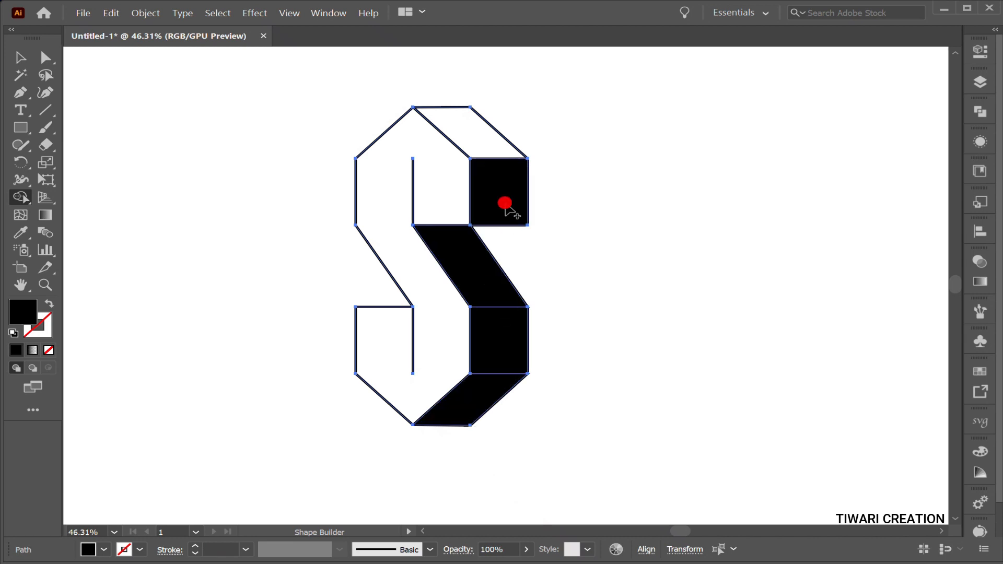
click(488, 152)
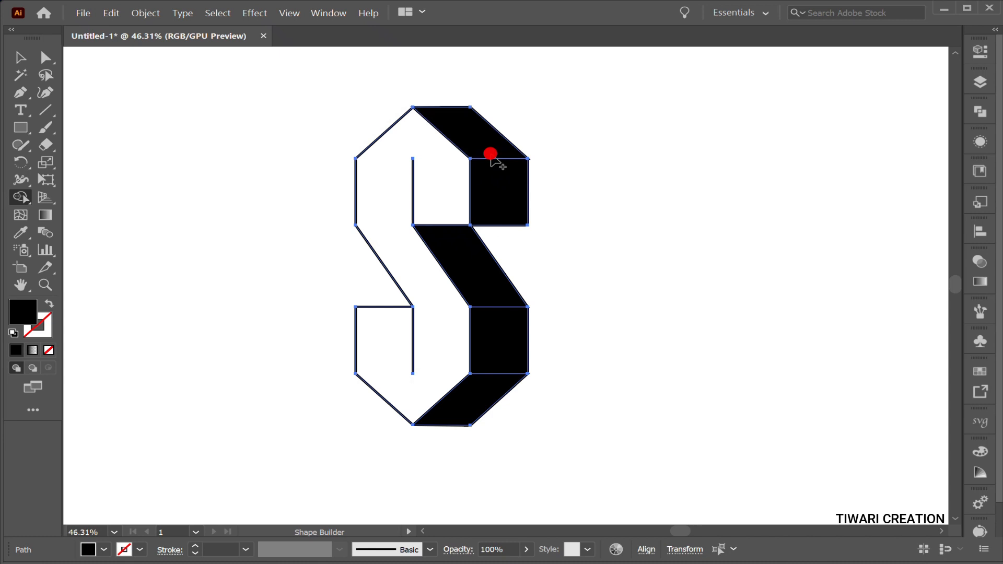
click(441, 182)
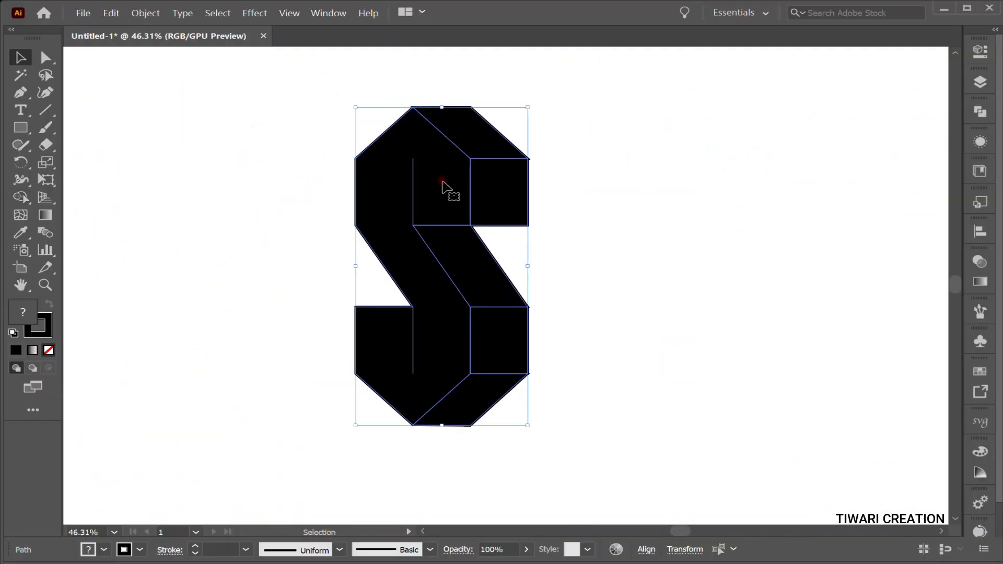
Move the front face and the five depth faces of the S together away from the leftover construction lines.
click(289, 197)
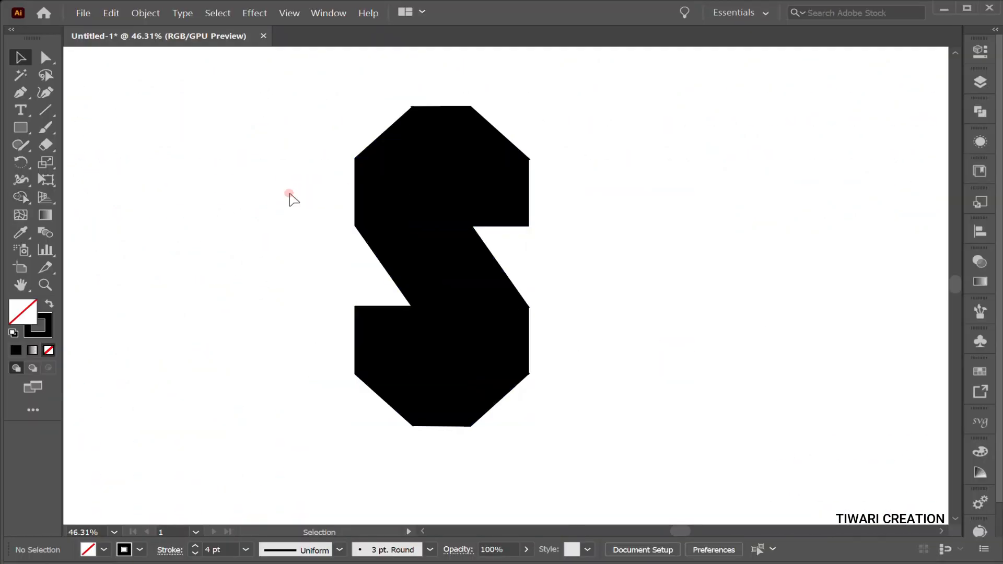
click(398, 173)
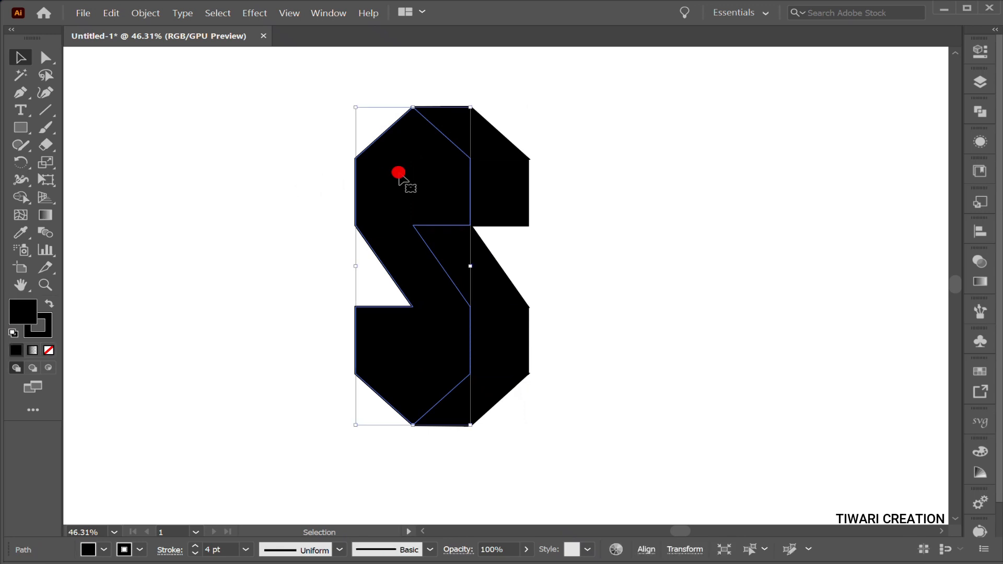
shift+click(477, 140)
shift+click(497, 195)
shift+click(473, 275)
shift+click(495, 335)
shift+click(474, 400)
drag(474, 401, 789, 402)
Delete the two leftover vertical construction lines at the letter's original location.
drag(248, 81, 622, 442)
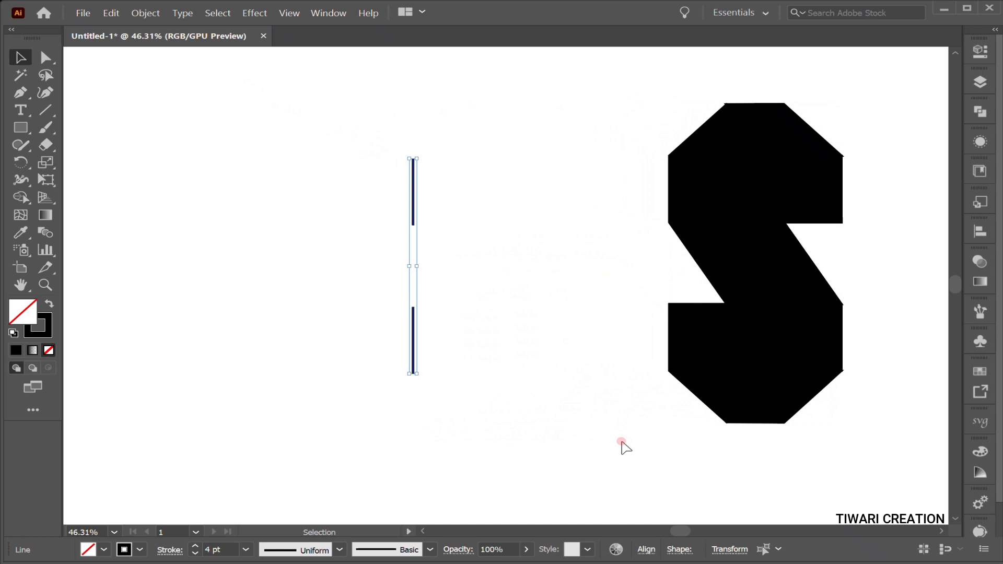
key(Delete)
scroll(622, 443, right, 3)
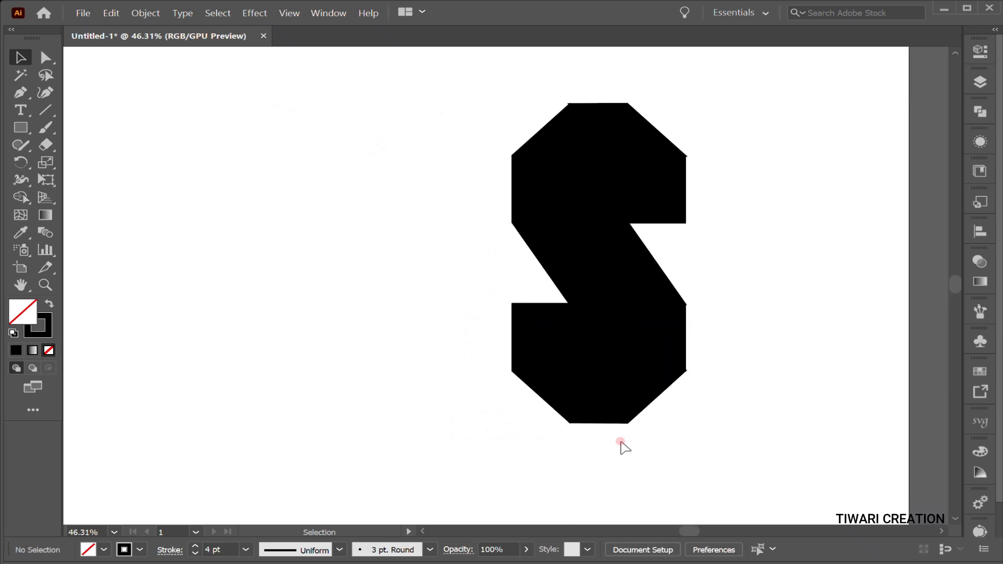
Reduce the stroke weight of all the S faces to 0 pt.
drag(483, 82, 730, 447)
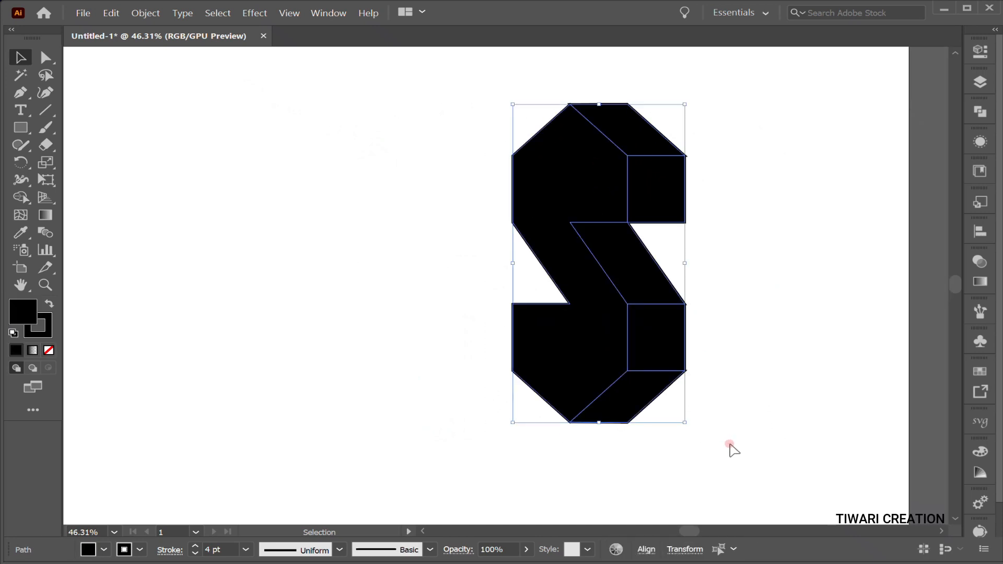
click(194, 554)
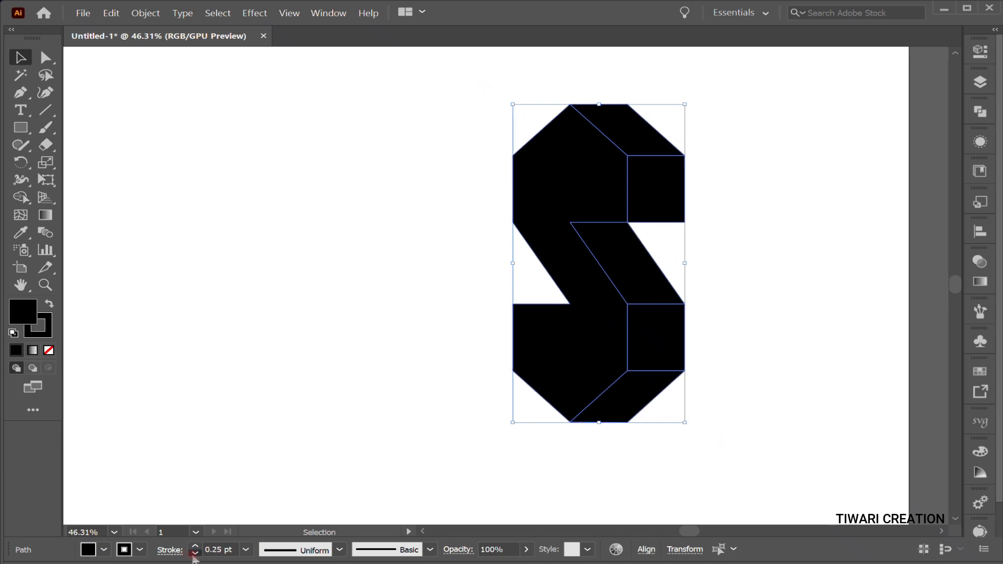
click(282, 384)
Fill the five depth faces of the S with red.
click(561, 205)
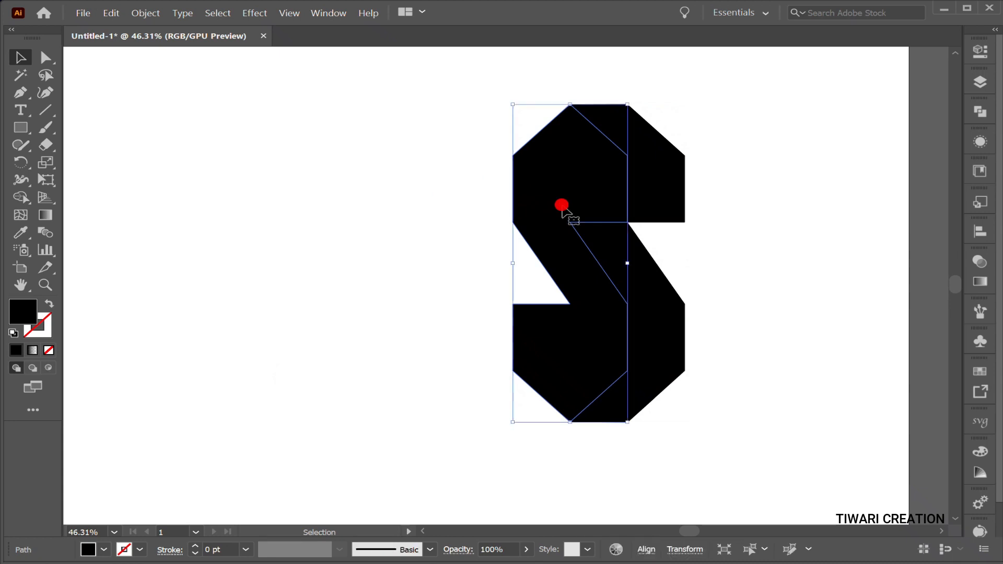
click(643, 141)
shift+click(654, 182)
shift+click(637, 278)
shift+click(658, 334)
shift+click(635, 395)
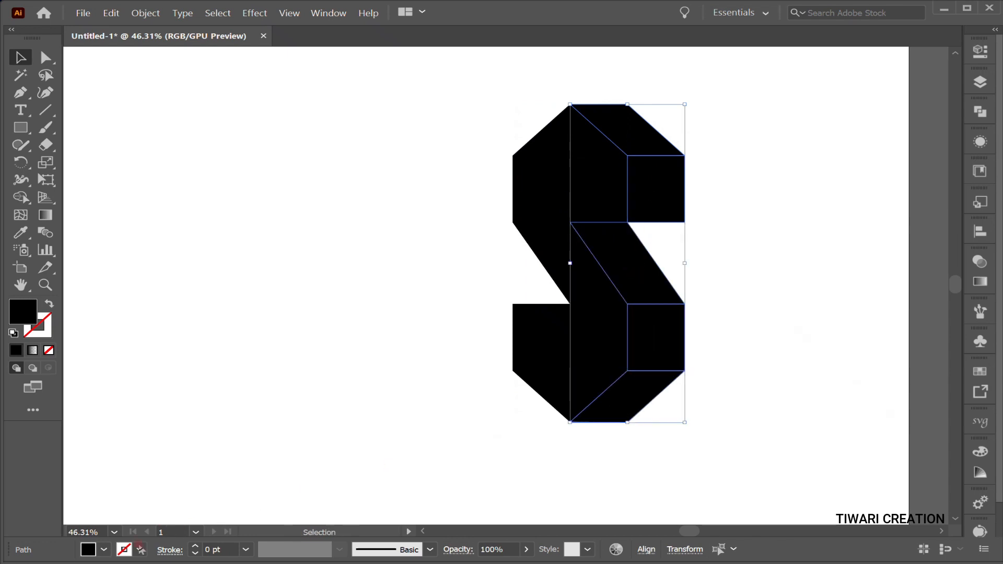
click(104, 550)
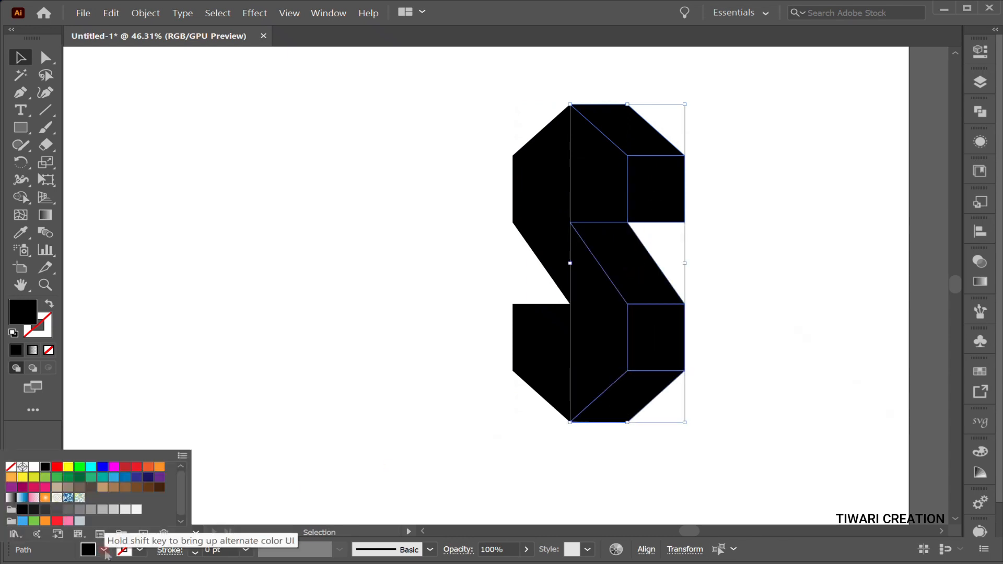
click(55, 468)
click(198, 344)
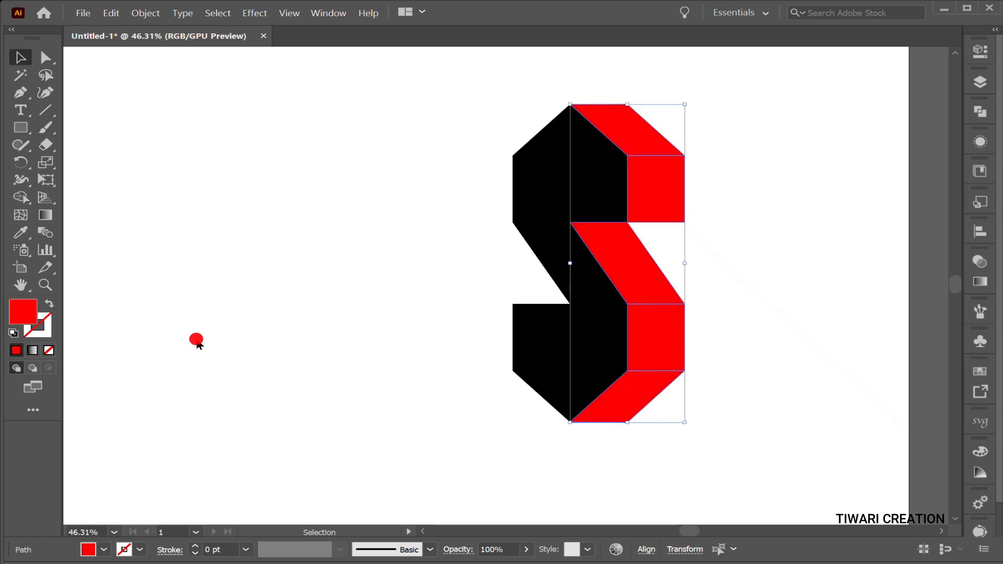
Duplicate the red depth faces in place and fill the copies with a linear gradient from black to white at 10% opacity.
key(a)
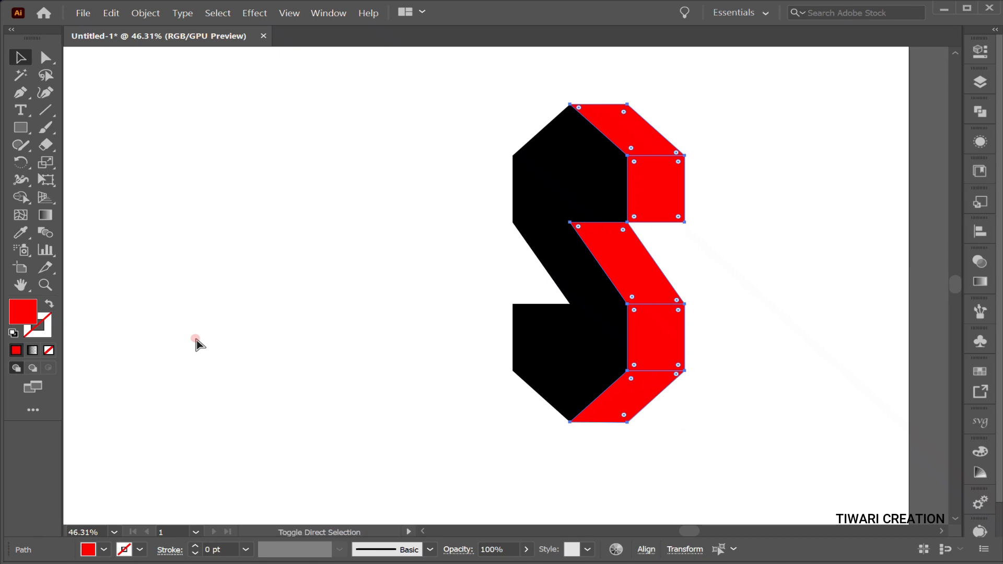
click(979, 283)
click(820, 366)
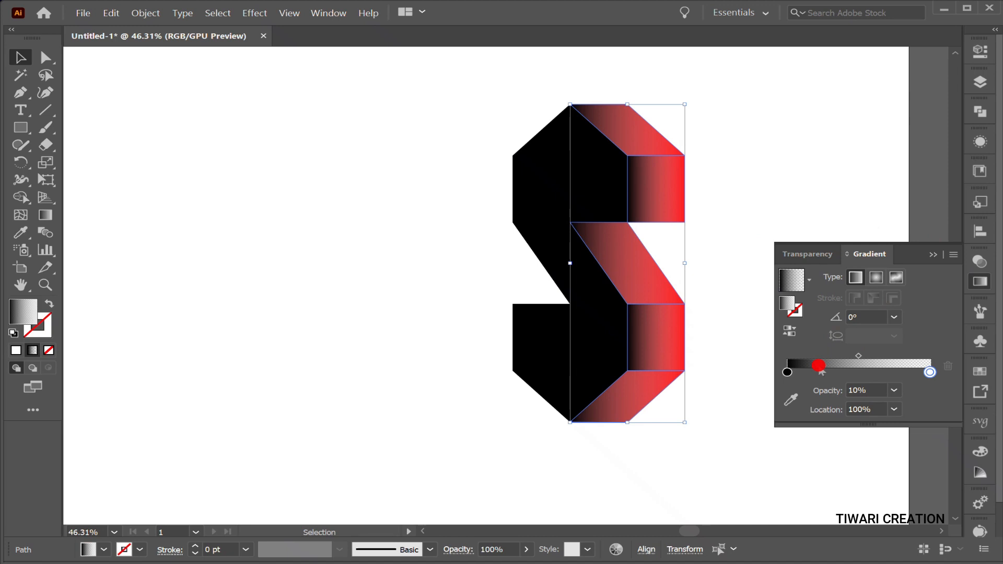
Set the blending mode of the gradient-filled face copies to Multiply.
click(980, 264)
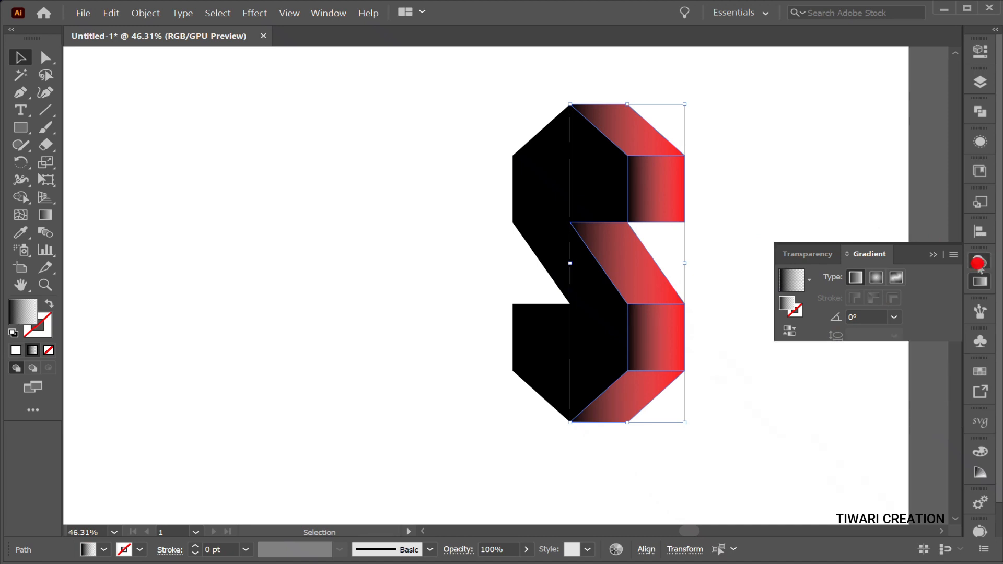
click(823, 277)
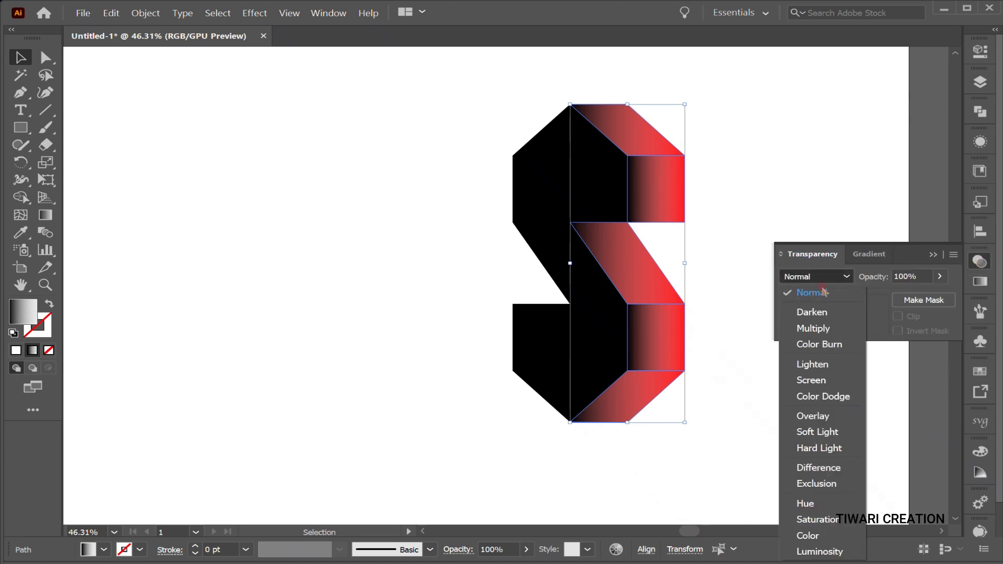
click(815, 328)
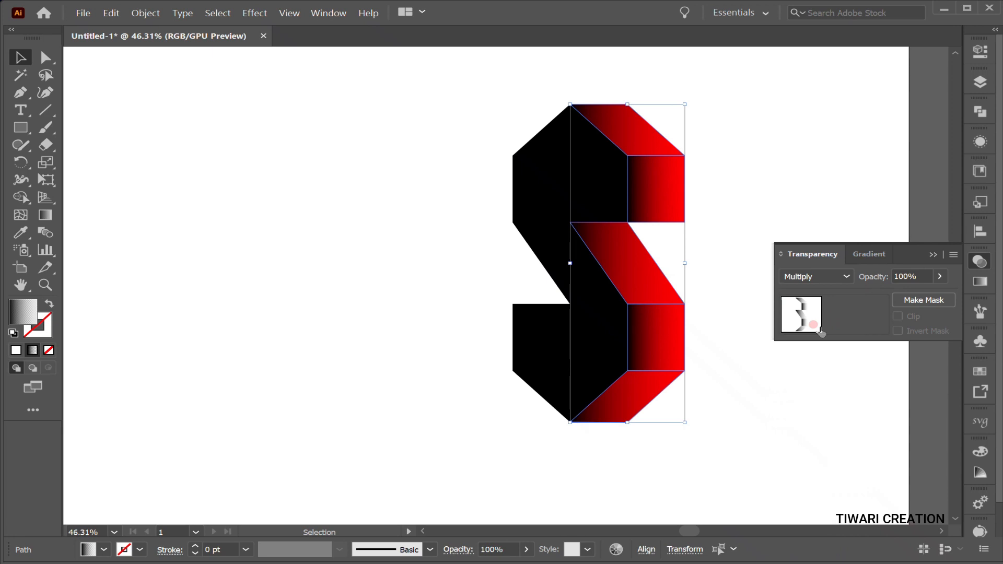
click(980, 264)
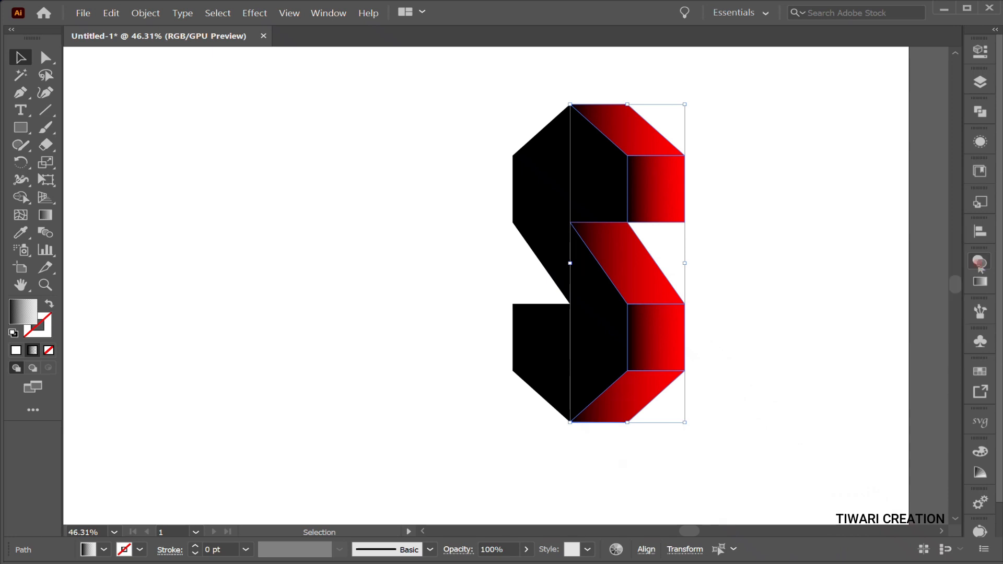
click(822, 287)
click(763, 252)
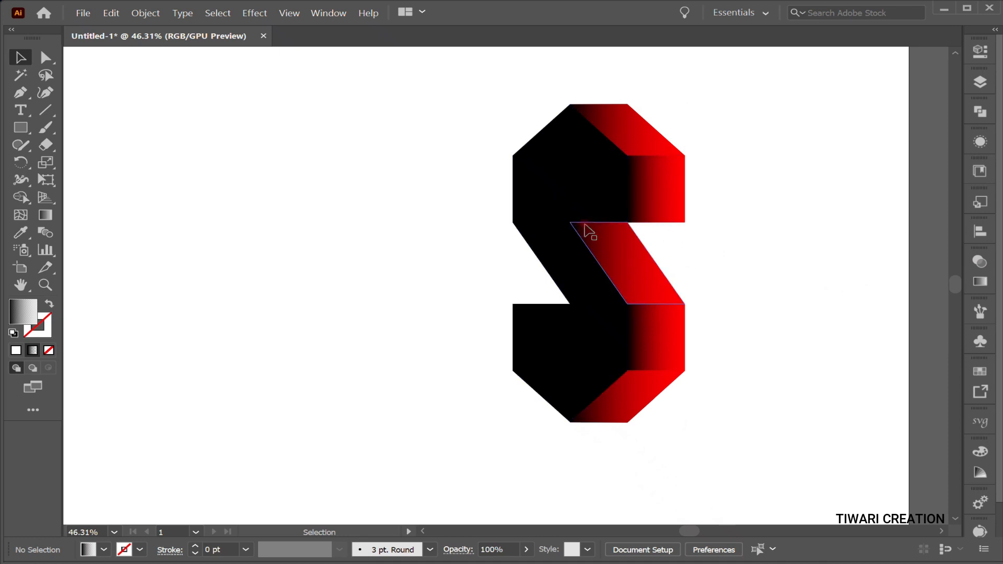
Draw a vertical line up from the front face's upper inner corner and copy it below the lower inner corner, selecting both.
drag(586, 225, 769, 257)
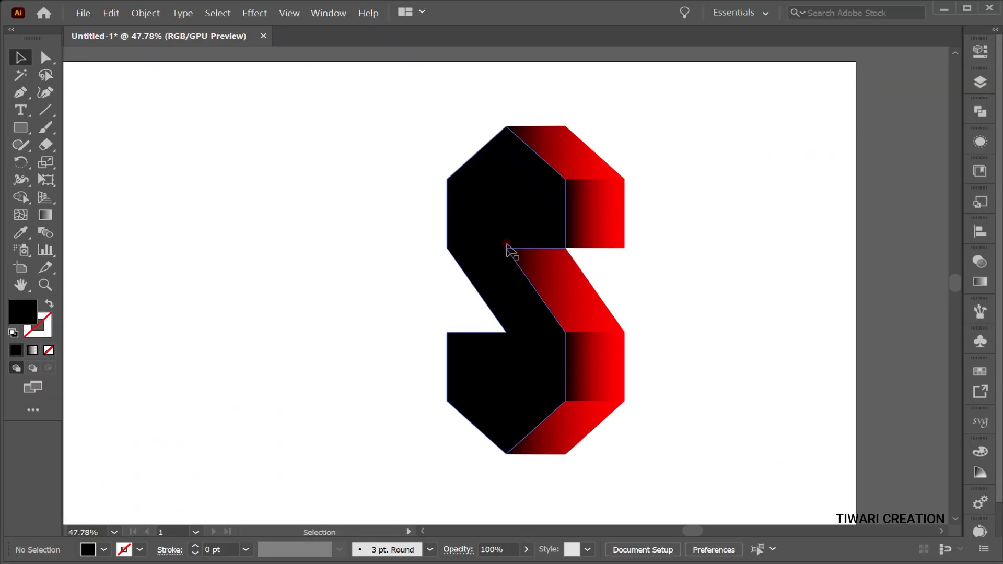
click(45, 111)
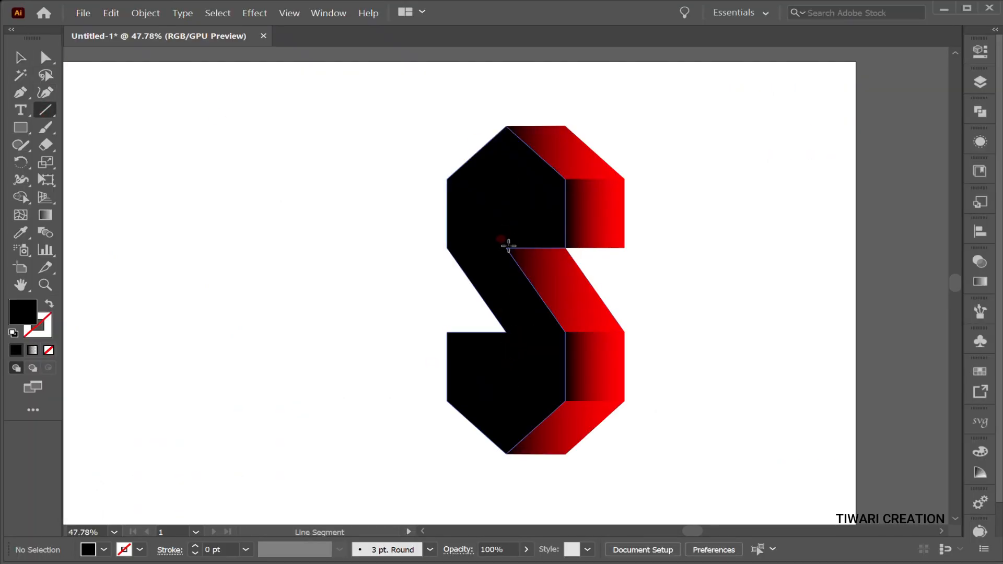
drag(507, 248, 506, 180)
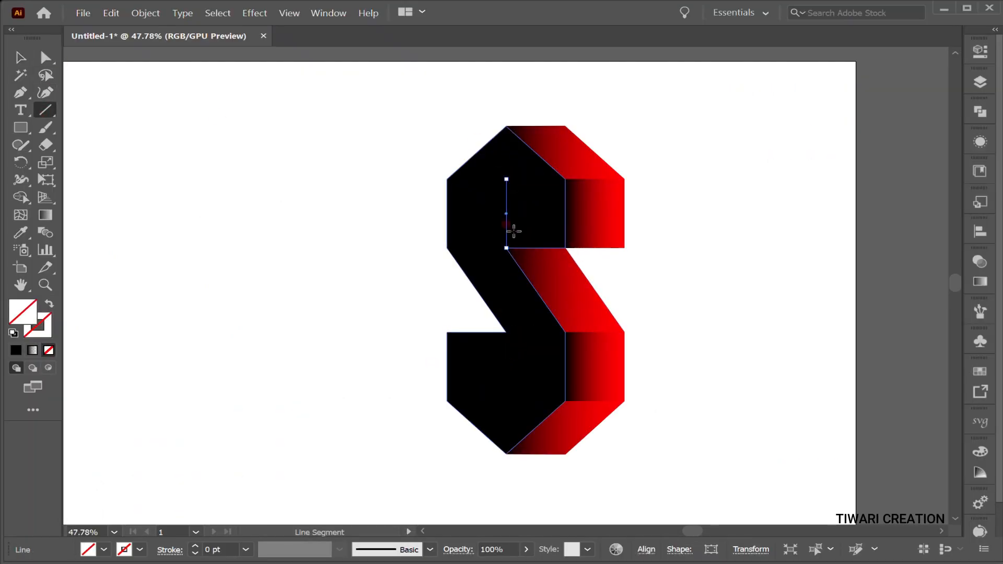
key(v)
drag(507, 214, 532, 375)
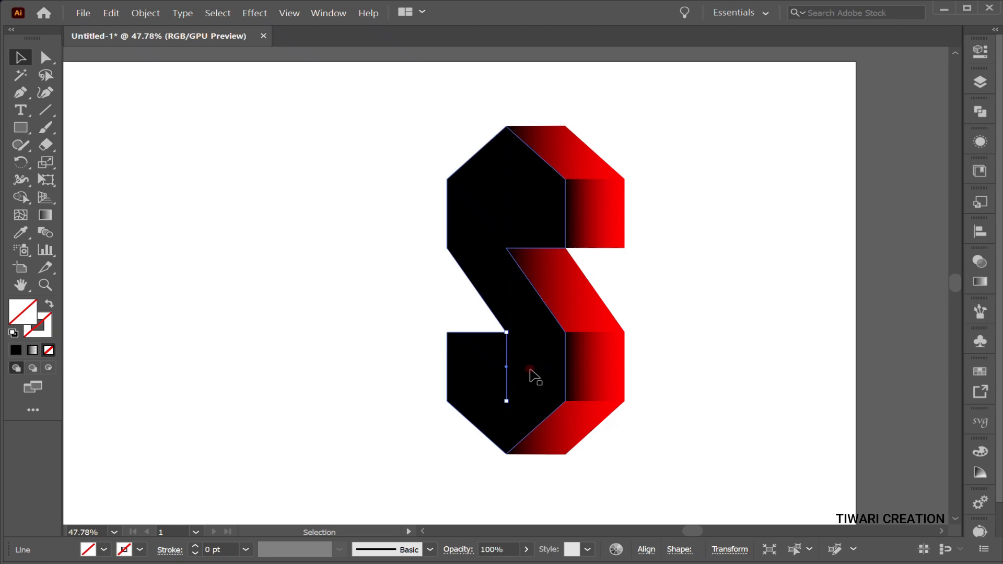
shift+click(507, 205)
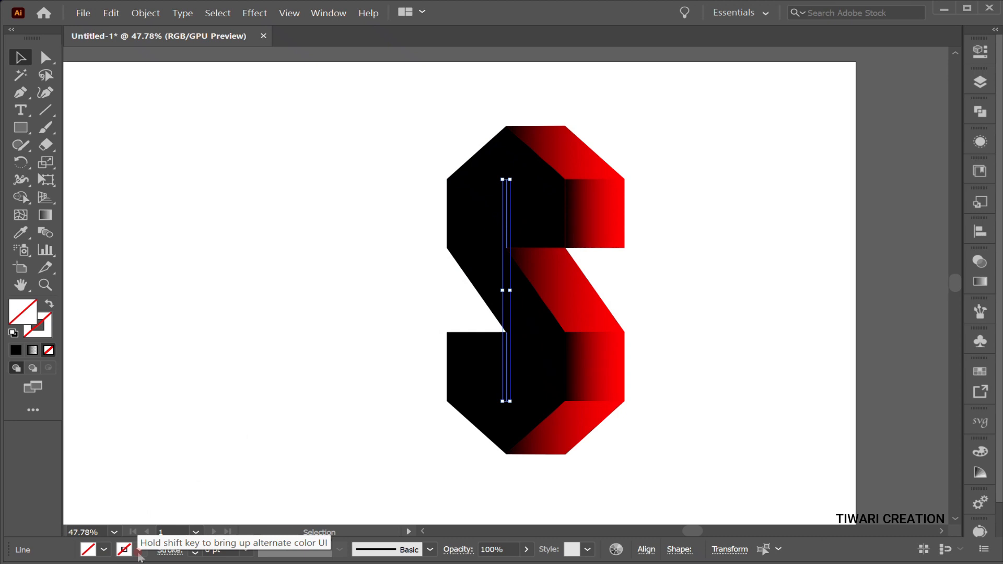
Give the two inner vertical lines a white stroke of 6 pt.
click(140, 554)
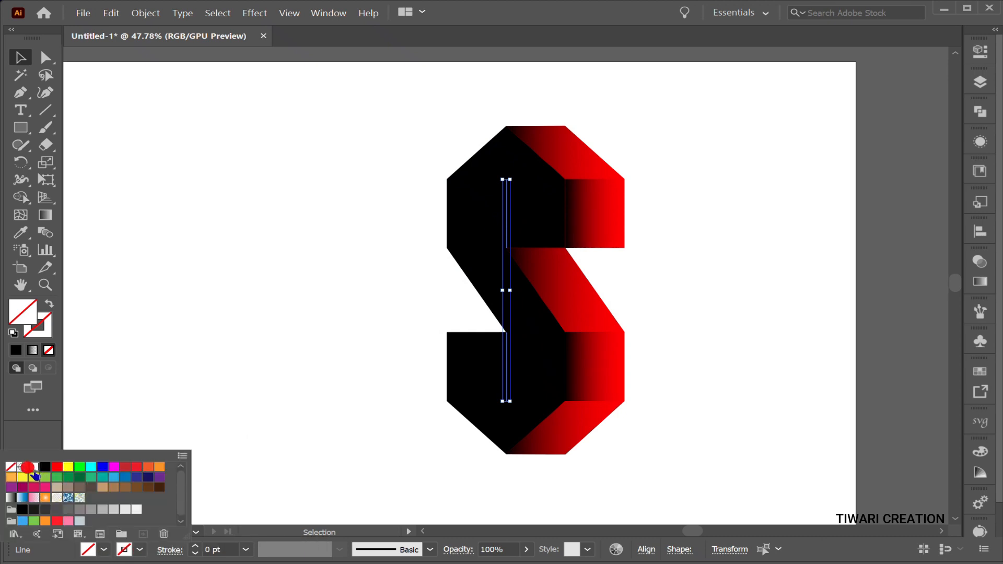
click(32, 468)
click(193, 547)
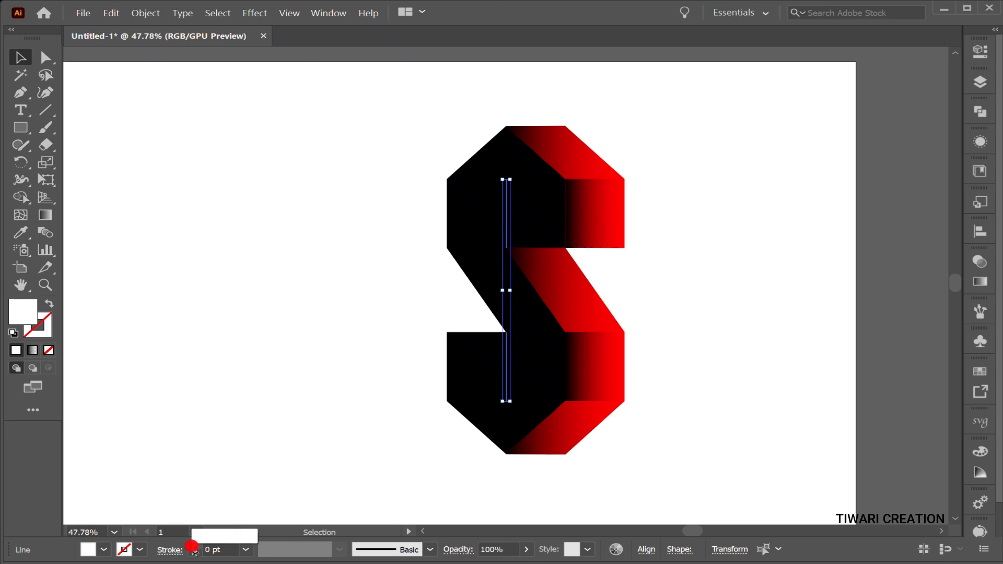
click(193, 547)
click(194, 546)
click(194, 546)
click(194, 546)
click(194, 547)
click(194, 546)
click(139, 550)
click(34, 468)
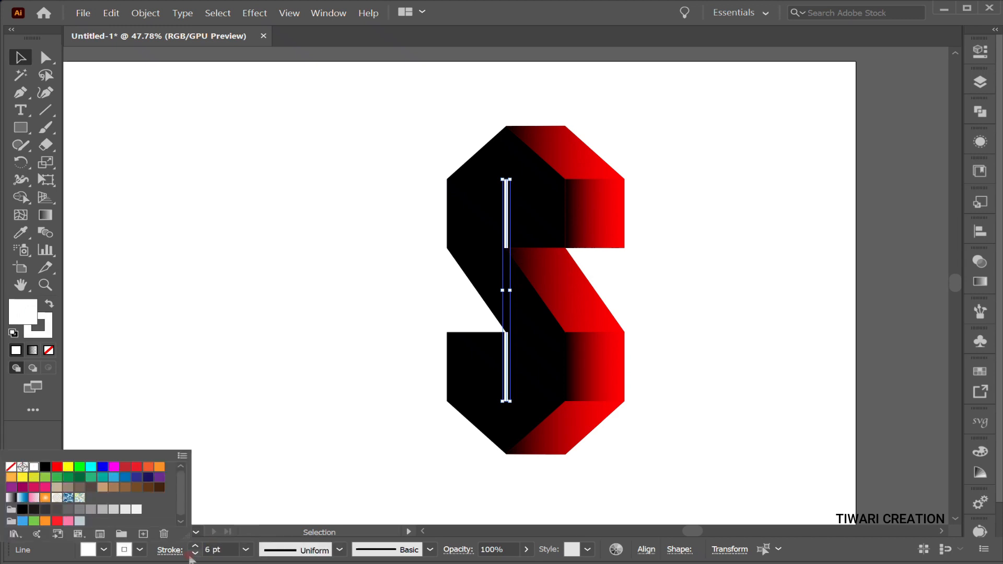
Outline the black front face of the S with a 3 pt white stroke.
click(469, 241)
click(196, 546)
click(195, 546)
click(195, 547)
click(196, 547)
click(196, 546)
click(195, 553)
click(195, 553)
click(345, 449)
Reduce the stroke weight of the two inner vertical lines to 2 pt.
click(506, 388)
shift+click(506, 236)
click(195, 553)
click(282, 423)
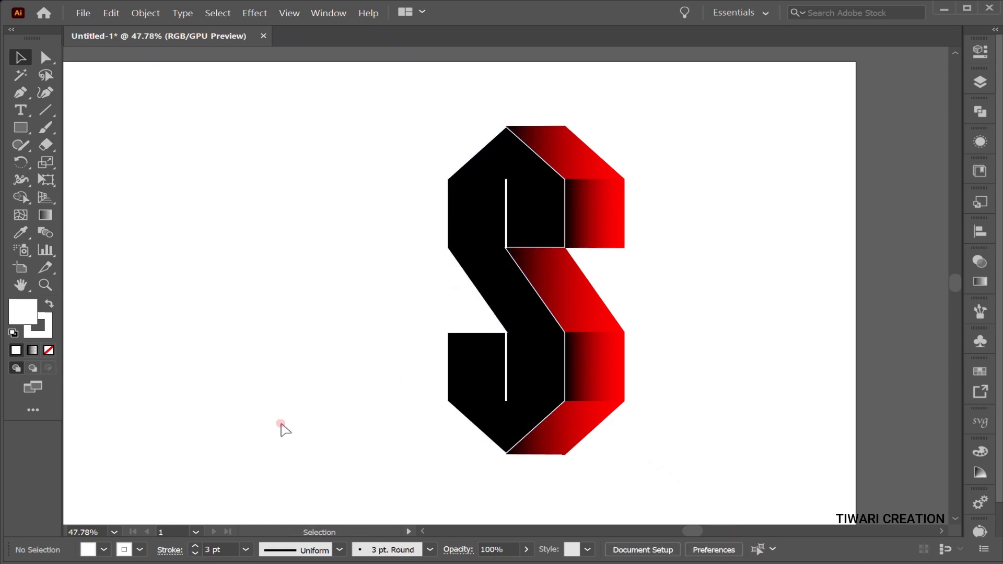
click(517, 360)
click(507, 225)
click(195, 553)
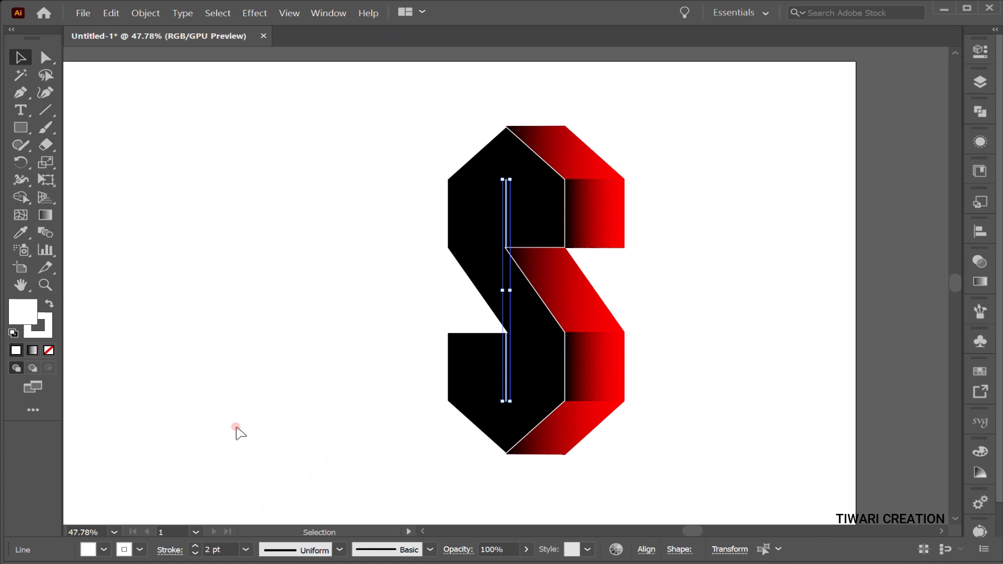
click(238, 433)
Examine the S up close, checking its white outlines, inner lines and gradient-shaded depth faces.
scroll(510, 340, up, 5)
click(490, 314)
drag(490, 313, 504, 324)
key(ctrl+0)
click(512, 309)
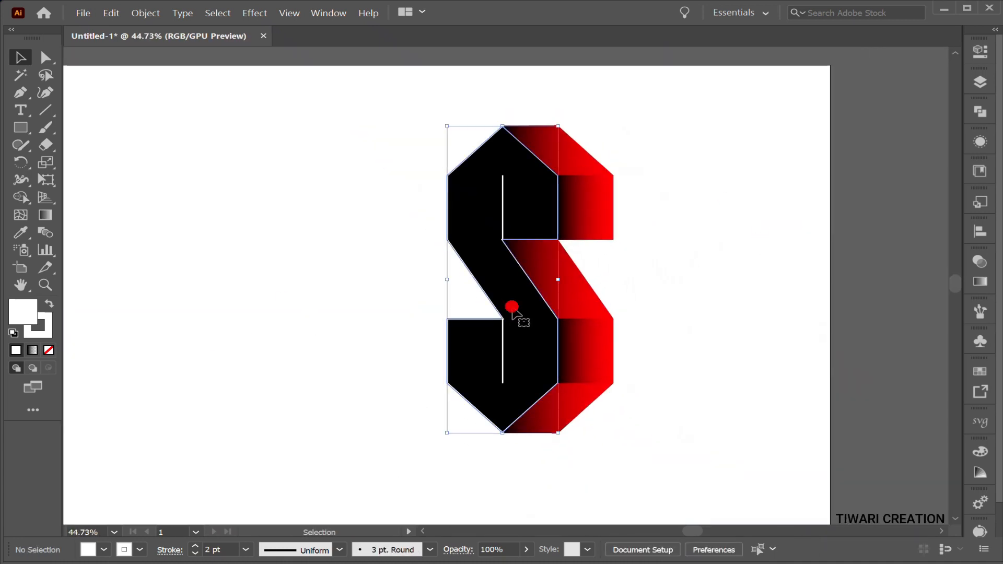
click(347, 280)
scroll(347, 280, left, 3)
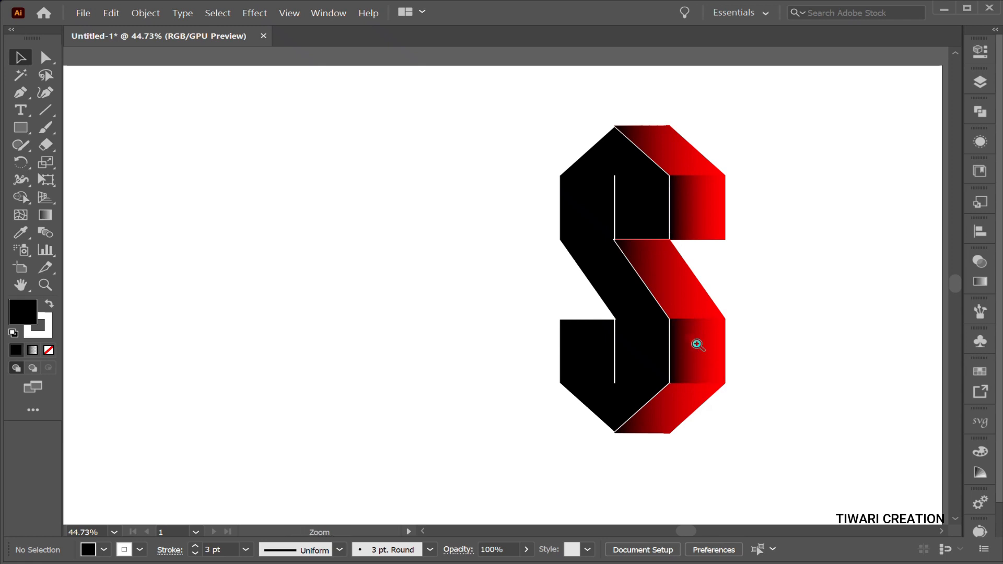
scroll(777, 369, up, 3)
scroll(777, 372, up, 10)
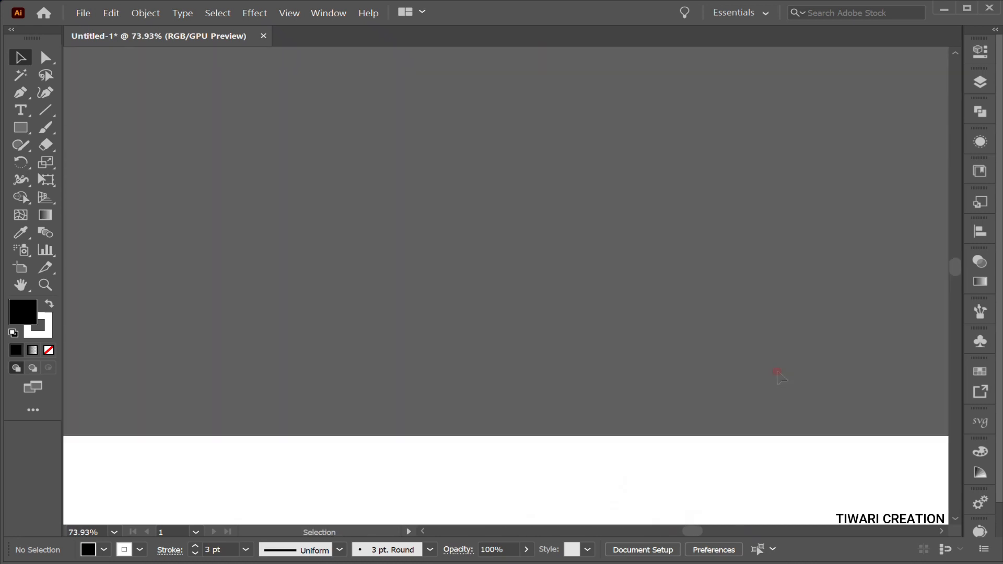
scroll(777, 371, down, 10)
scroll(777, 372, down, 10)
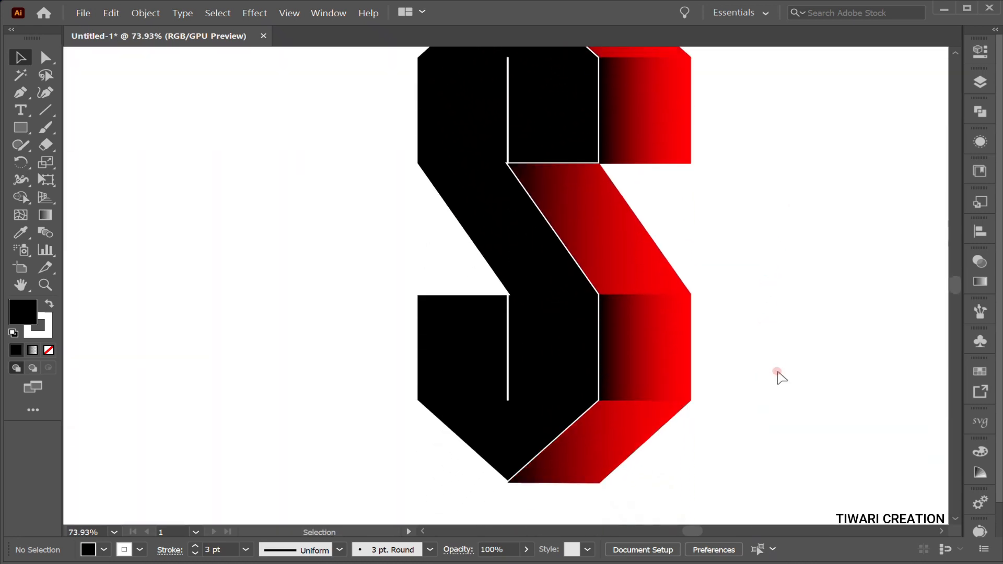
scroll(778, 372, up, 3)
scroll(778, 372, up, 3)
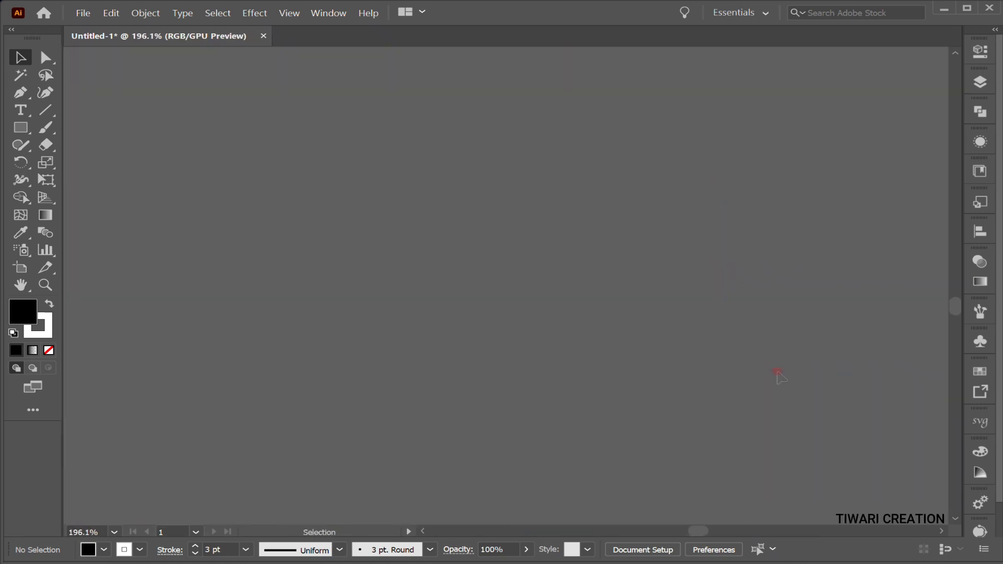
scroll(778, 372, up, 10)
scroll(777, 371, up, 5)
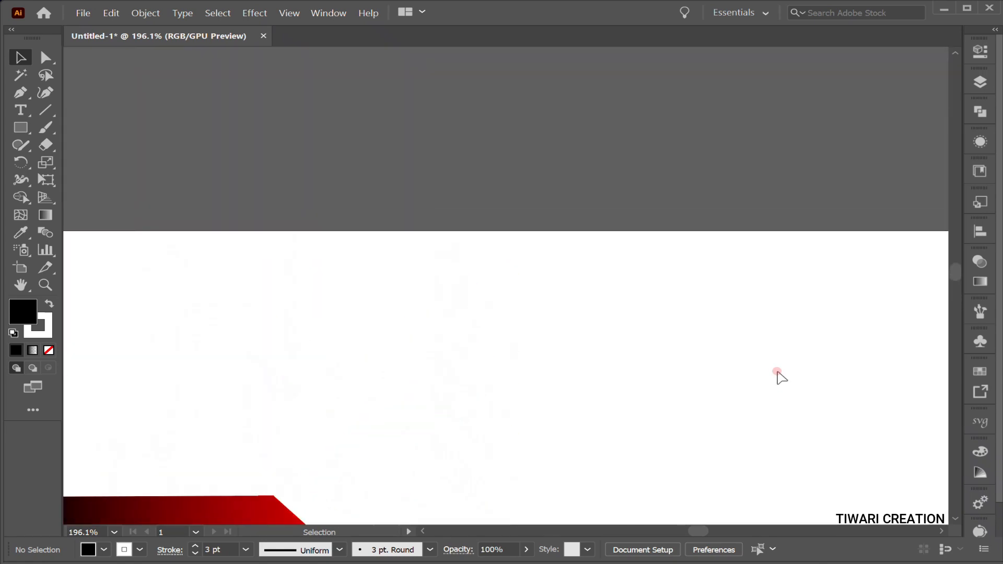
scroll(777, 372, down, 5)
scroll(777, 371, left, 5)
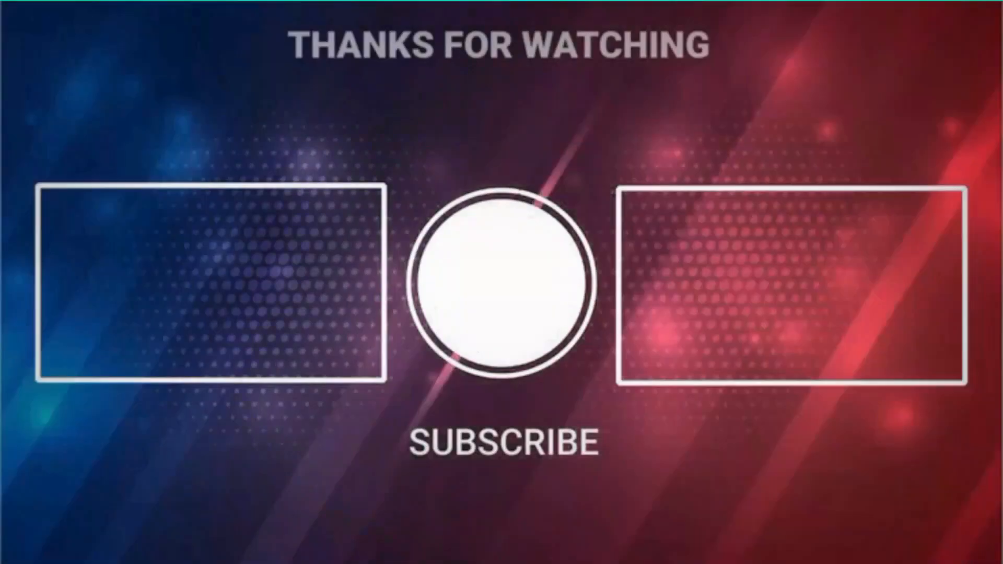